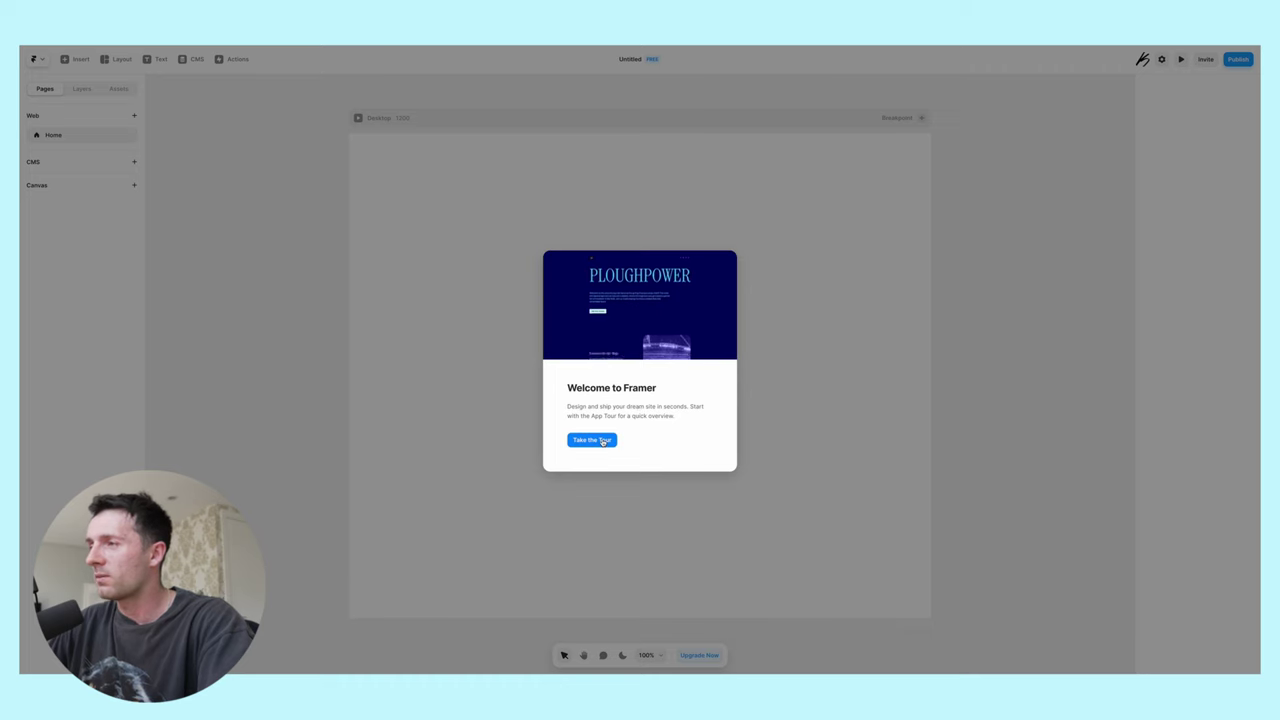
- Dismiss the Welcome to Framer message to reveal the empty 1200-wide Desktop page
click(840, 450)
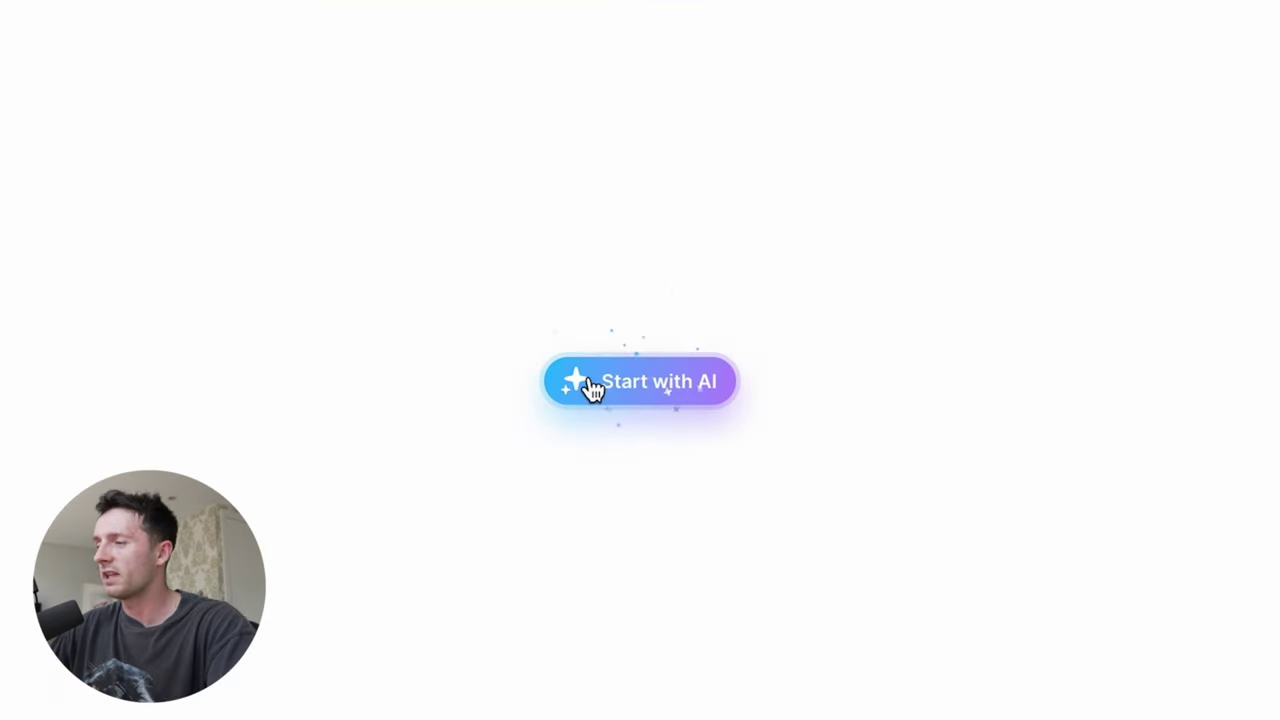
- Write an AI prompt naming the photographer: dark themed, professional, vibrant images, grid style
click(592, 385)
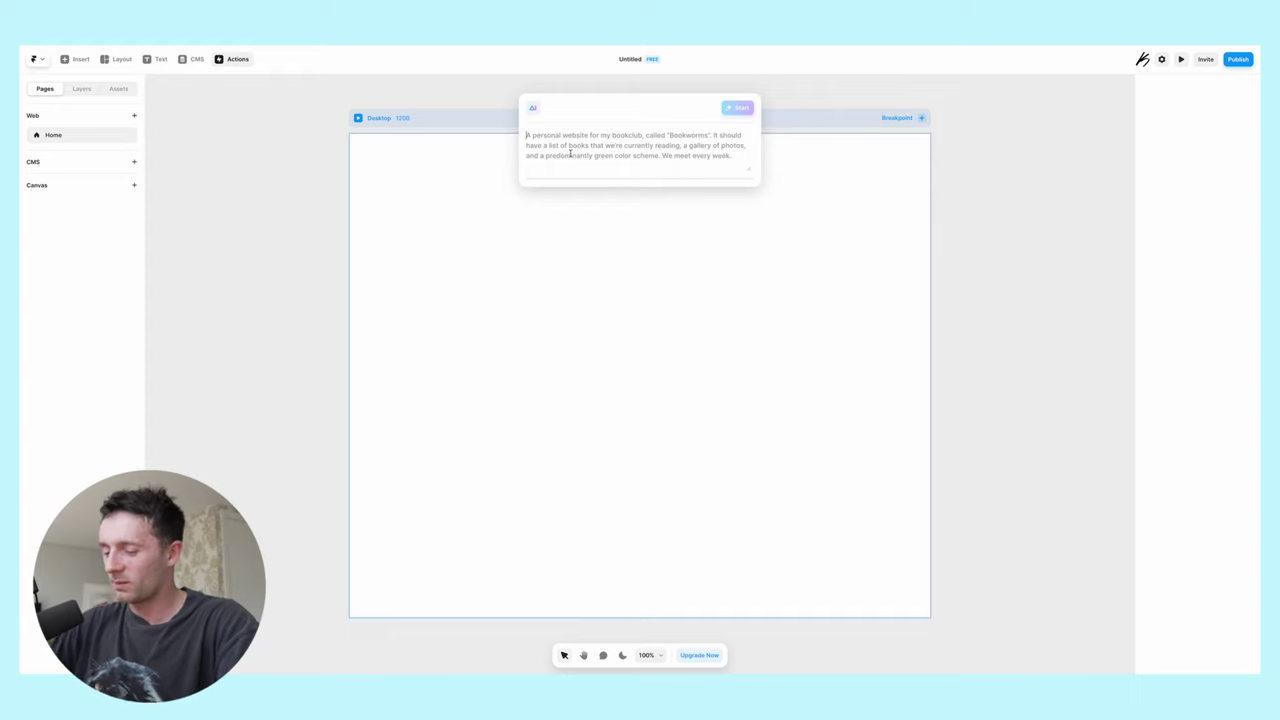
text(A pho)
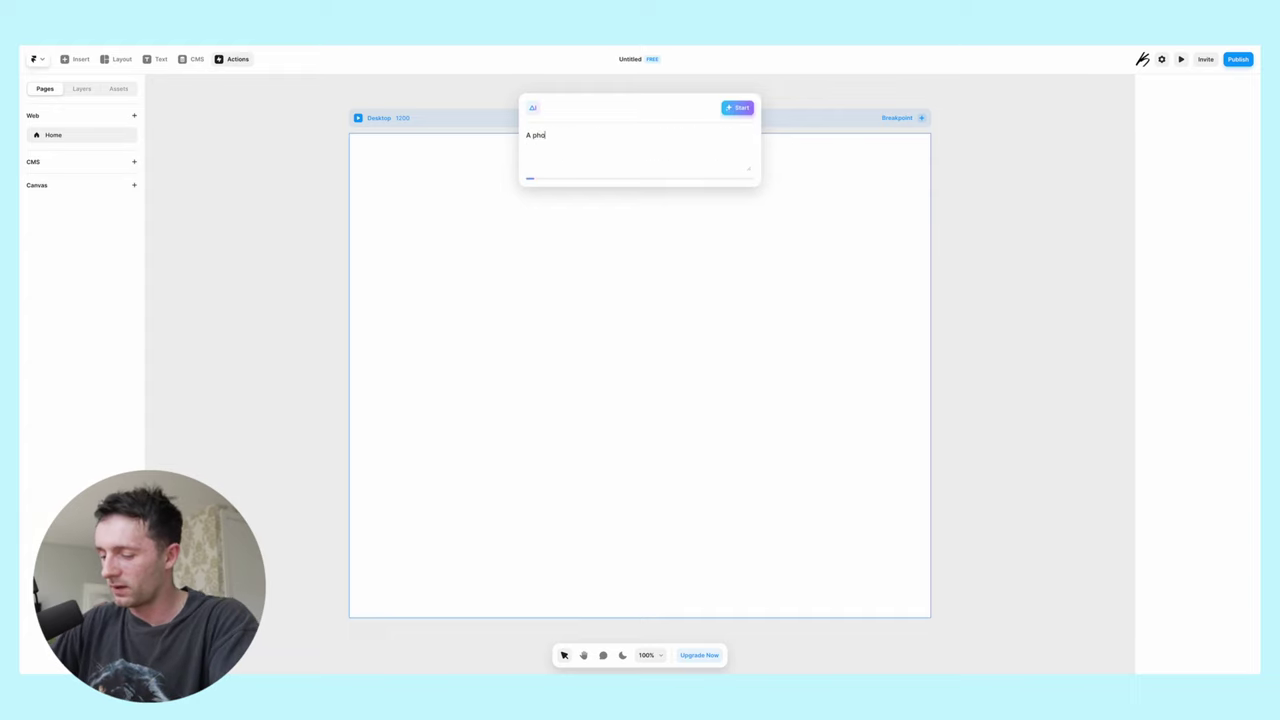
text(tography portfolio website for someone called)
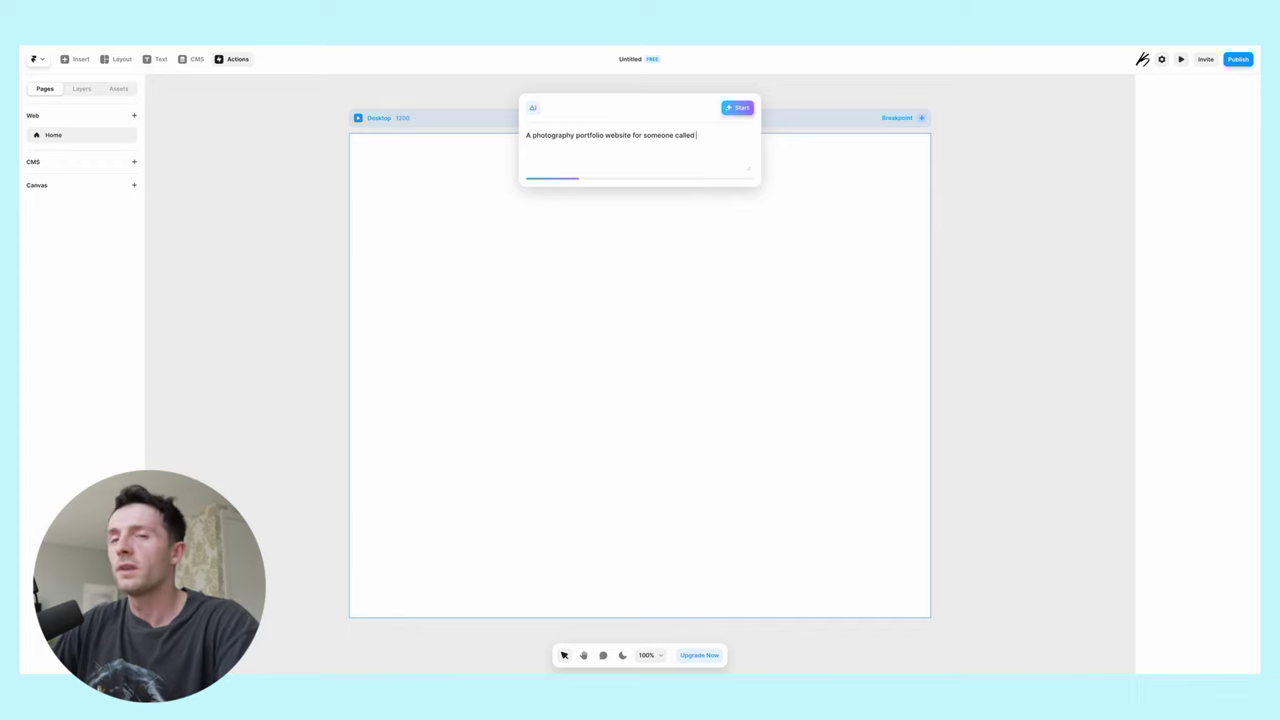
double_click(657, 135)
text(a photographer)
key(End)
text(Skelly. Dark)
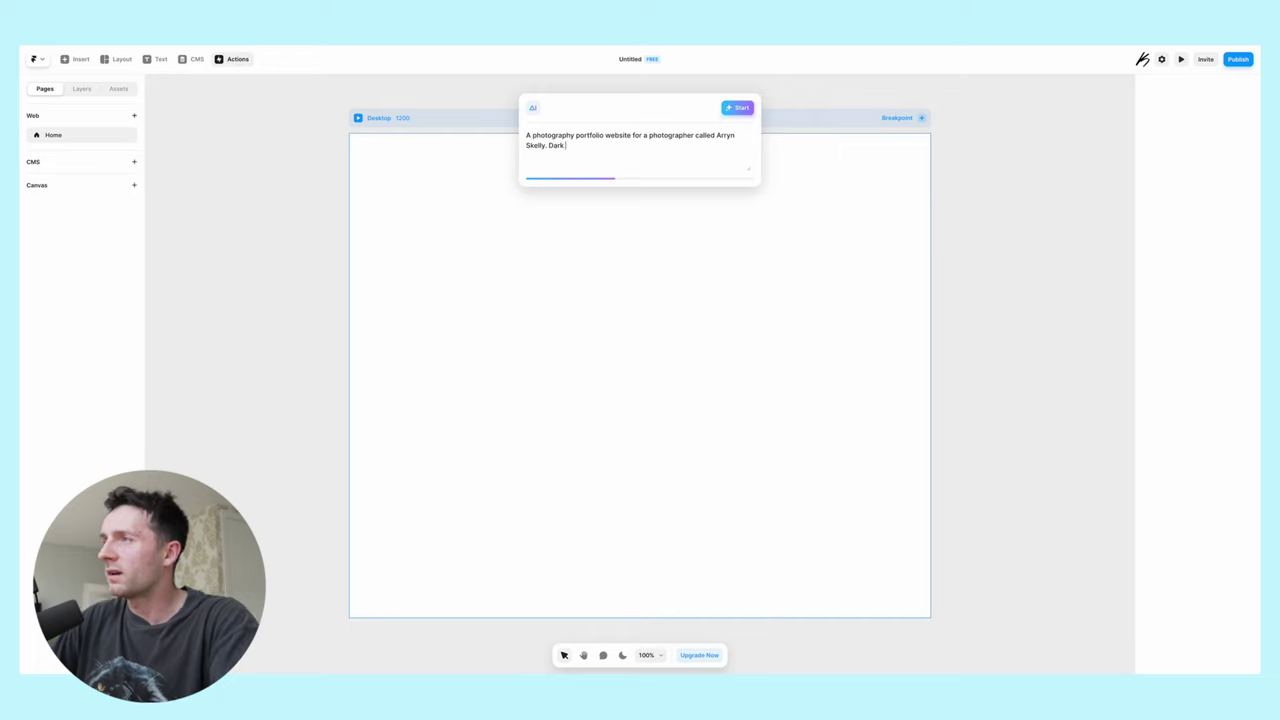
text( themed, professional, vibran)
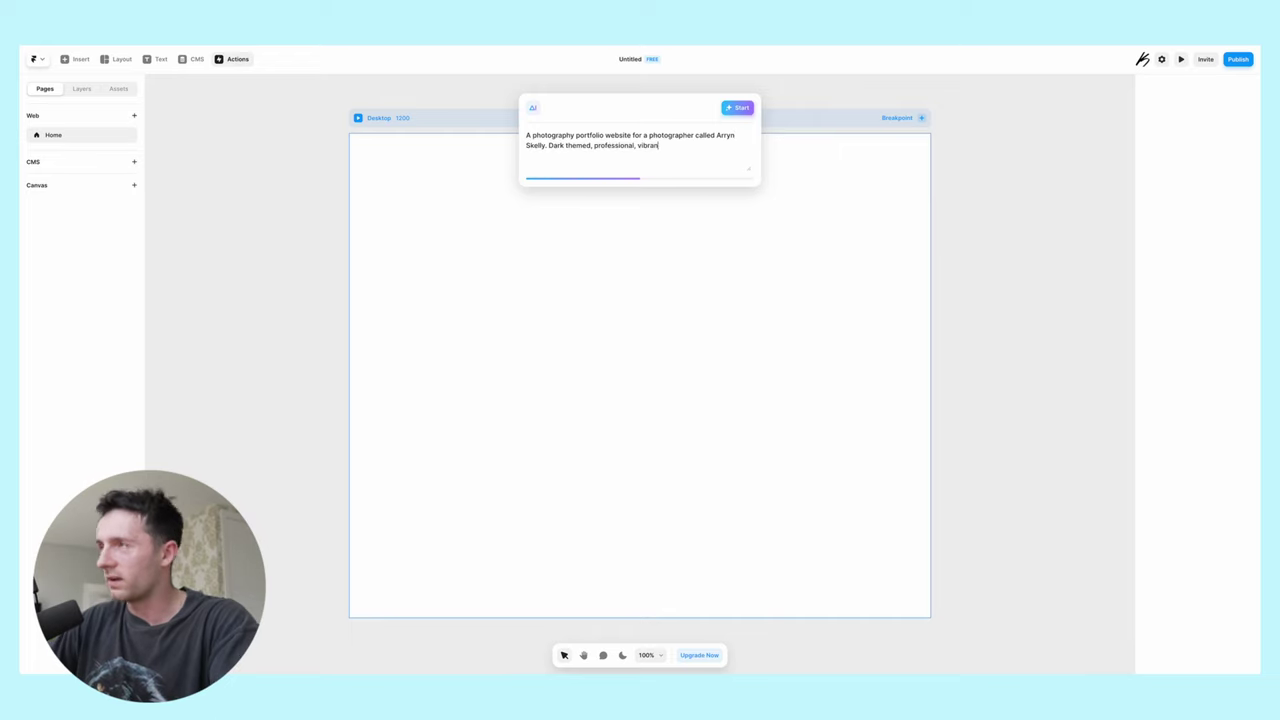
text(t images, grid style.)
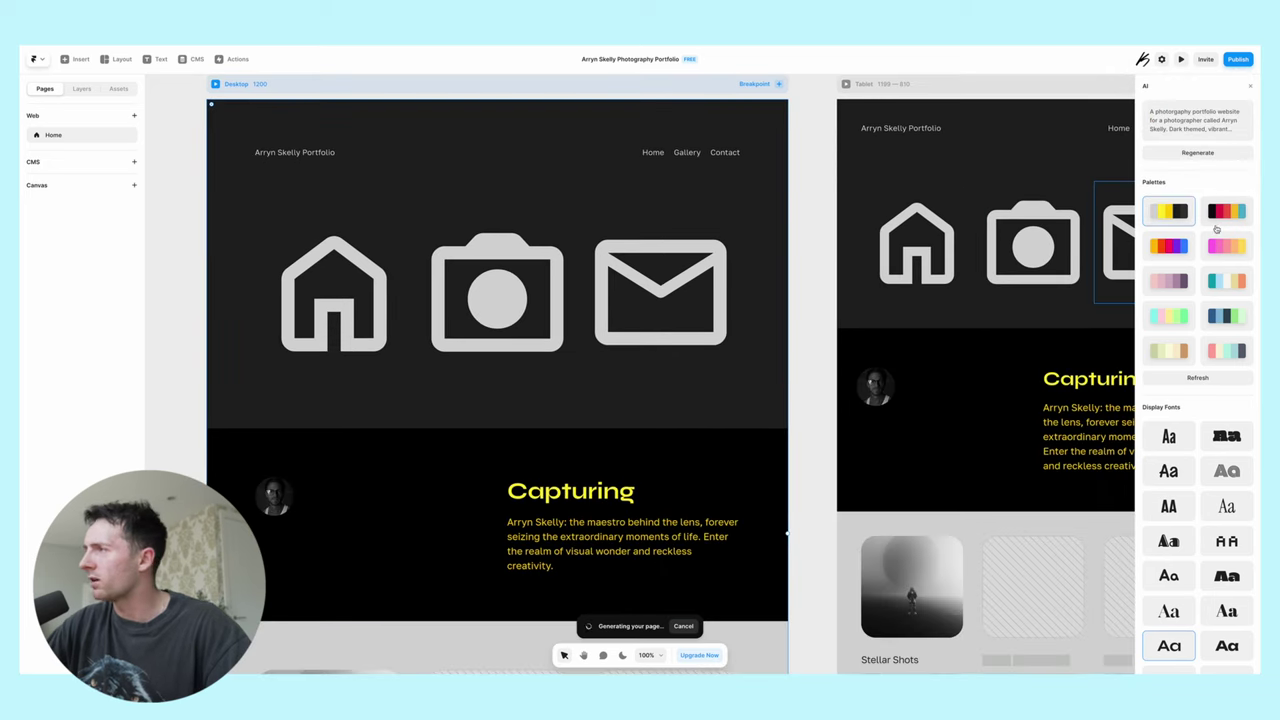
- Apply the red and black palette and shuffle it to black sections, grey icons, yellow links
click(1220, 212)
click(1220, 212)
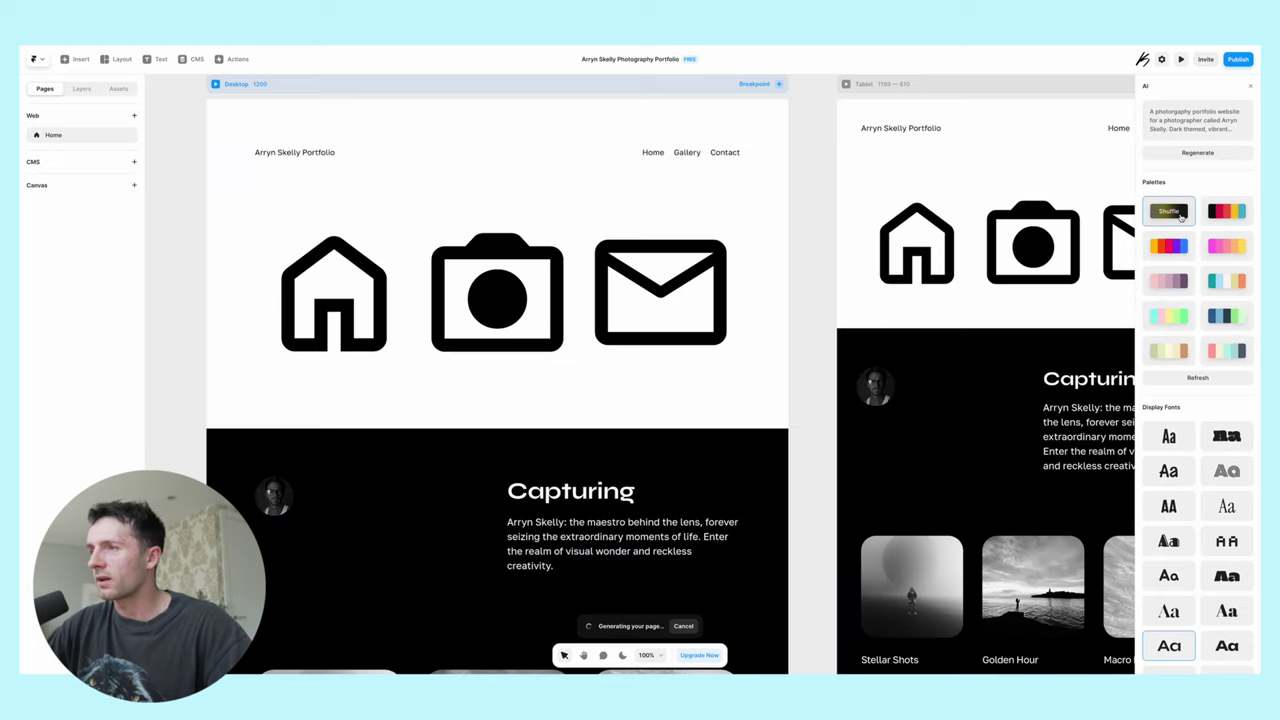
click(1181, 216)
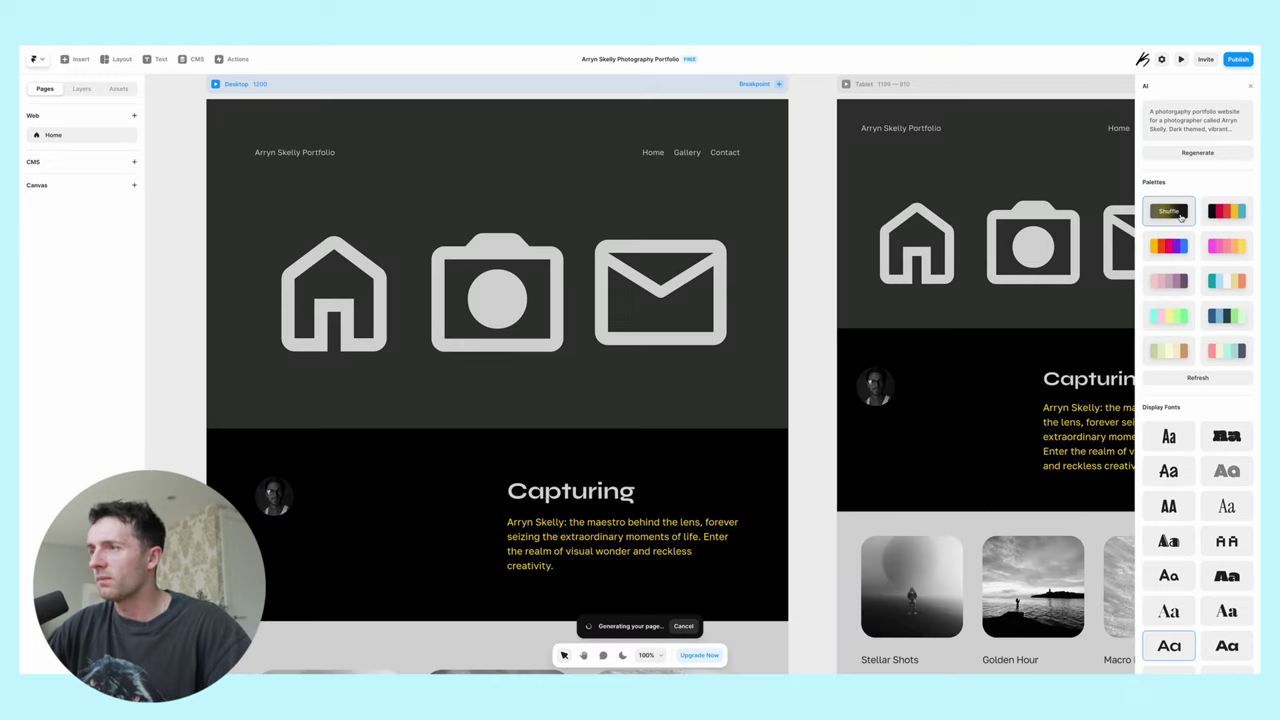
click(1181, 216)
click(1181, 216)
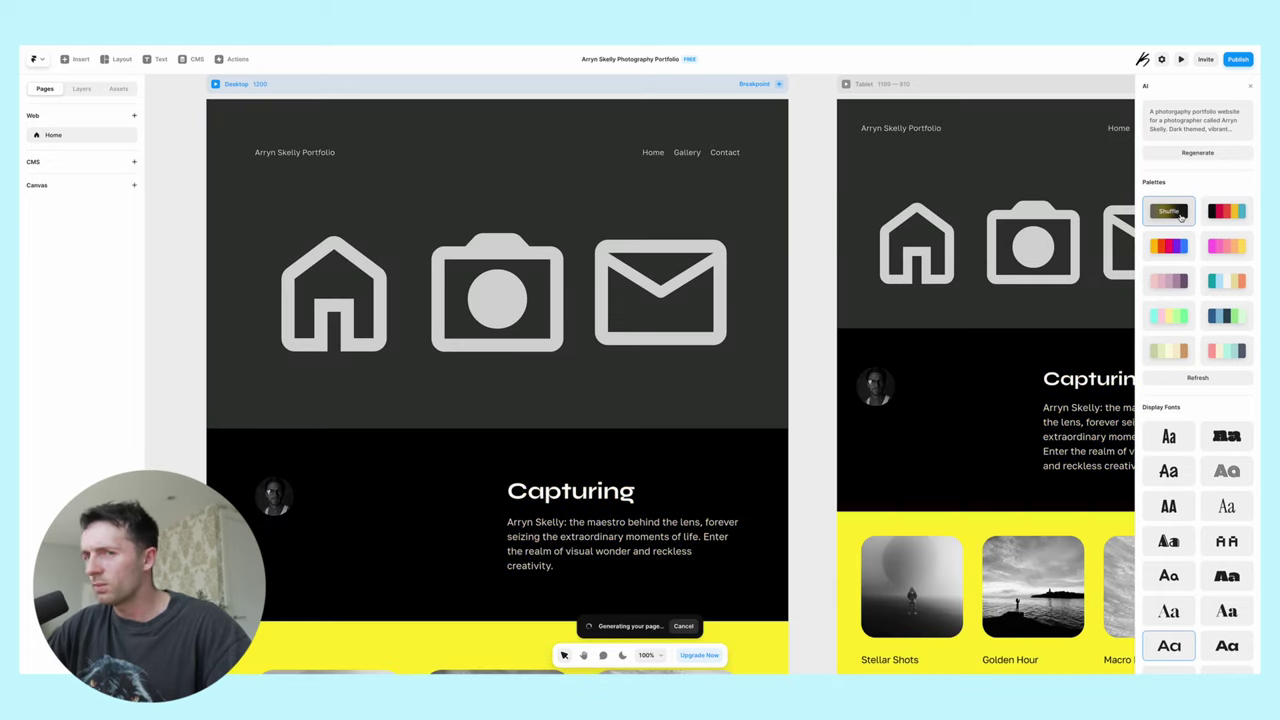
click(1181, 216)
- Scroll through the generated portfolio to review its Desktop, Tablet and Phone layouts
scroll(737, 400, down, 1)
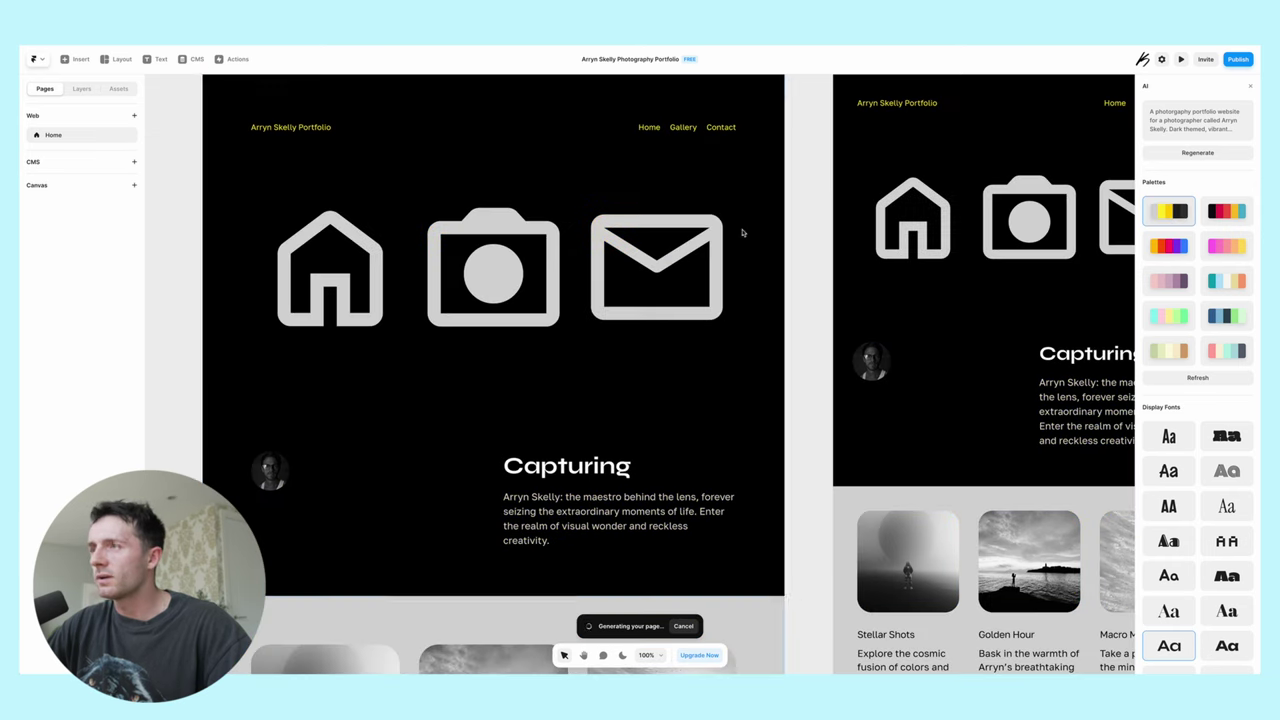
scroll(737, 400, up, 1)
scroll(714, 360, down, 3)
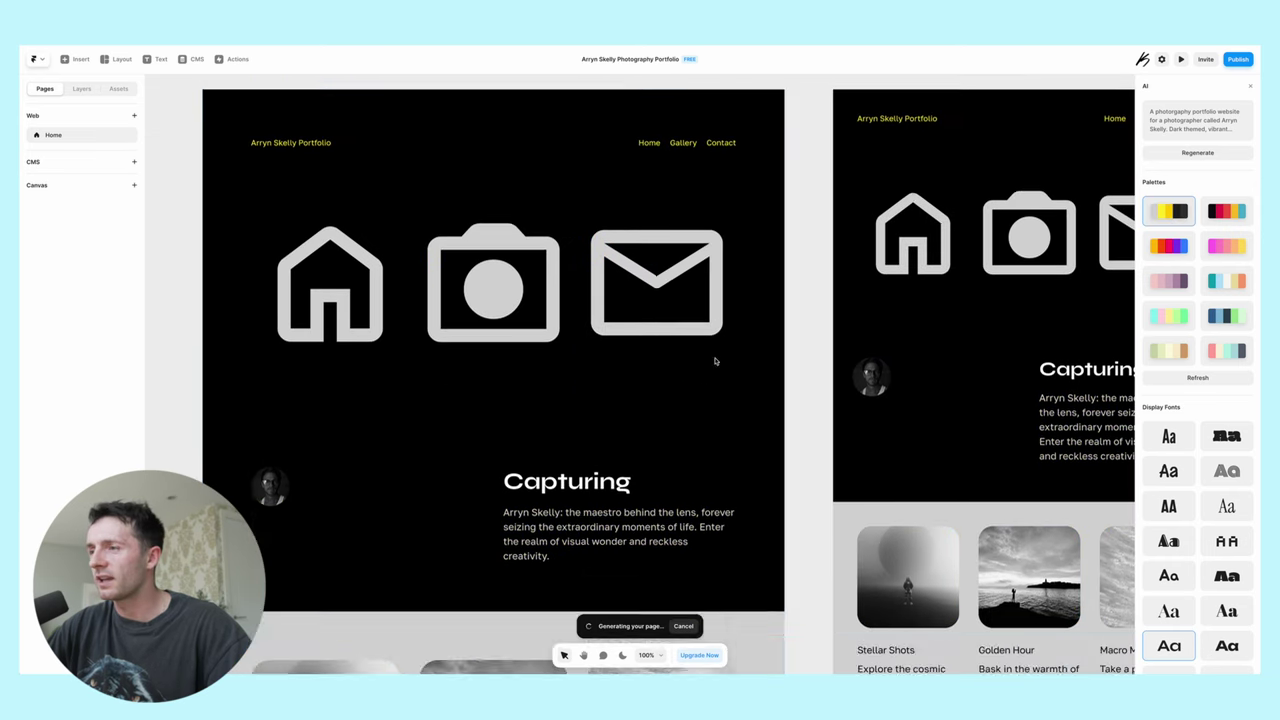
scroll(620, 422, down, 6)
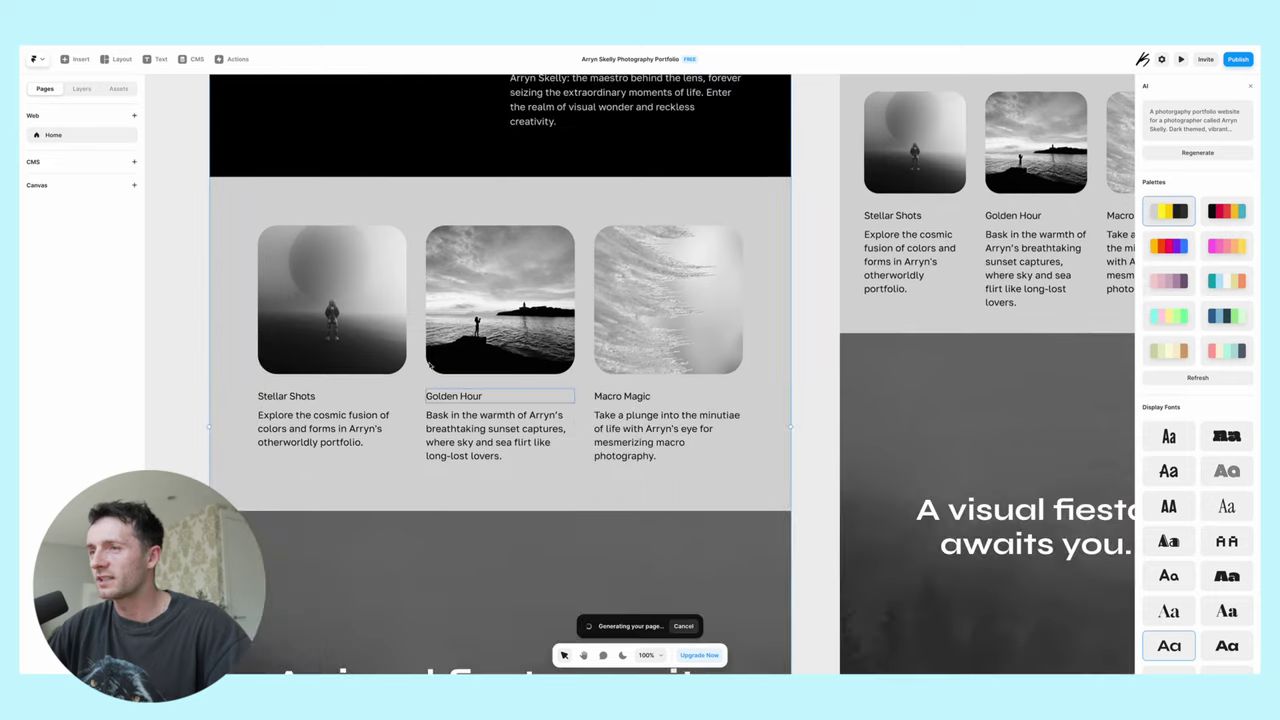
scroll(668, 335, down, 2)
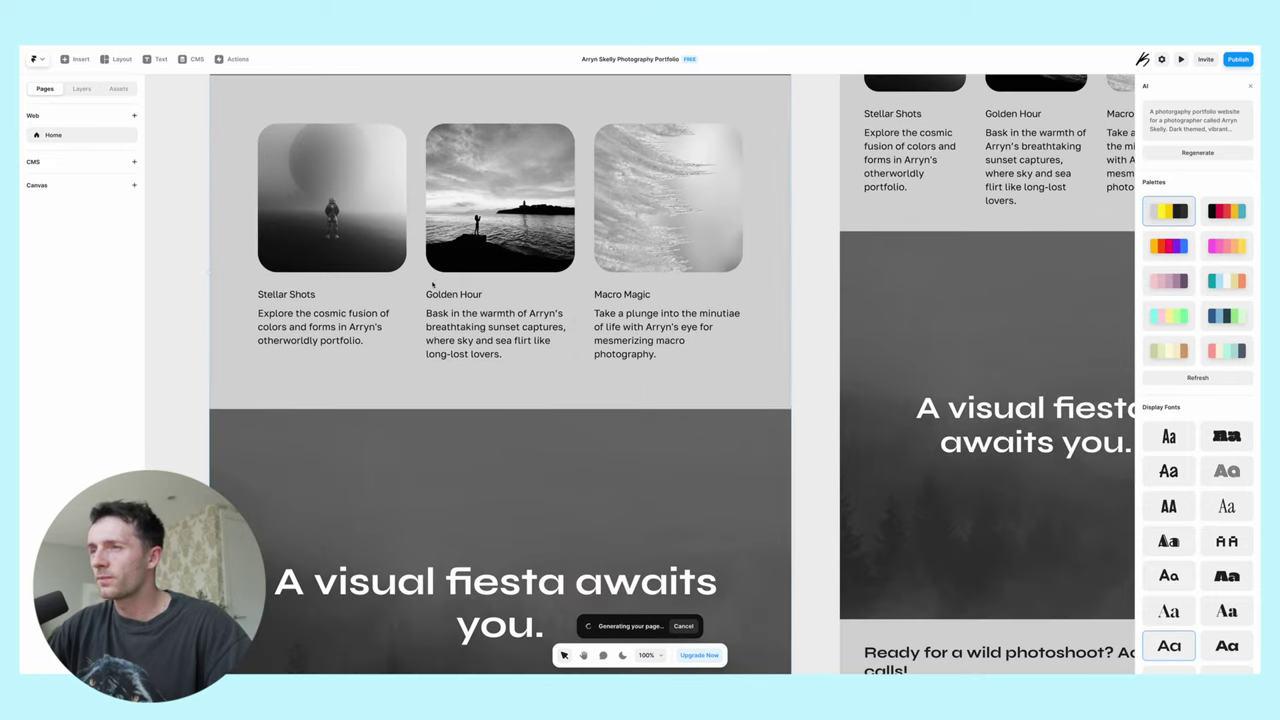
scroll(510, 240, down, 6)
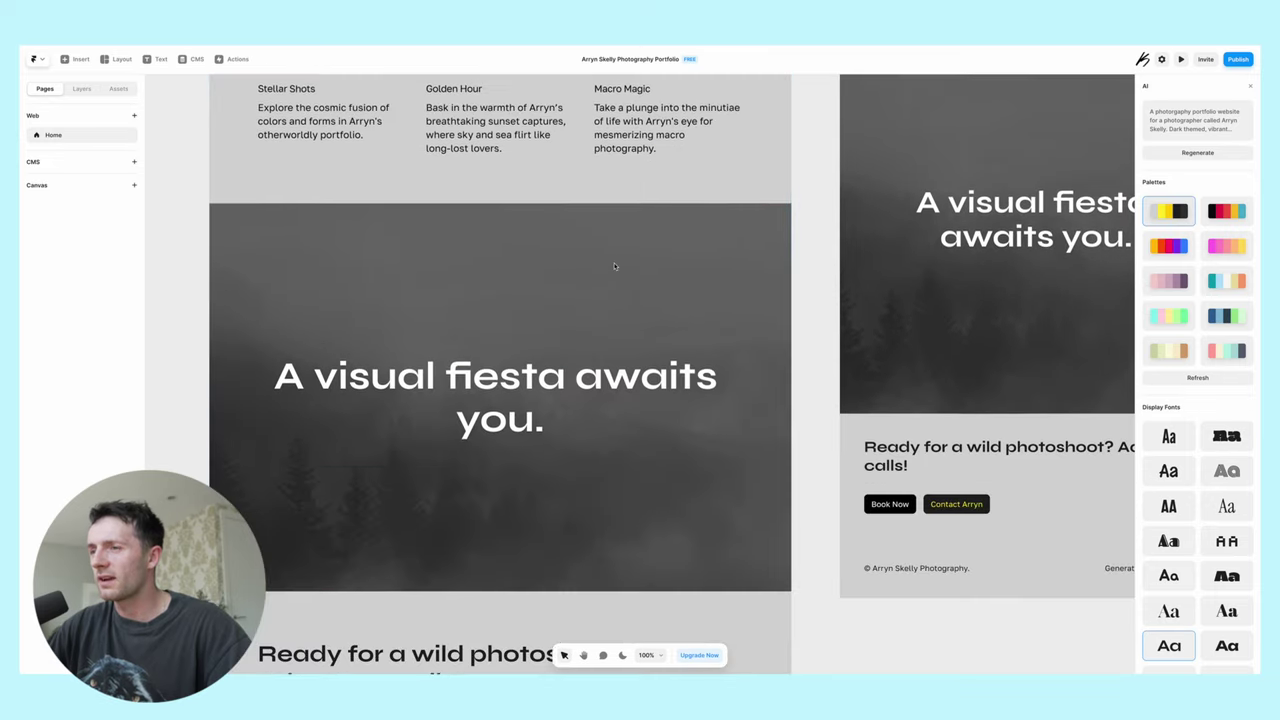
scroll(510, 262, down, 4)
scroll(760, 283, up, 4)
scroll(762, 283, up, 4)
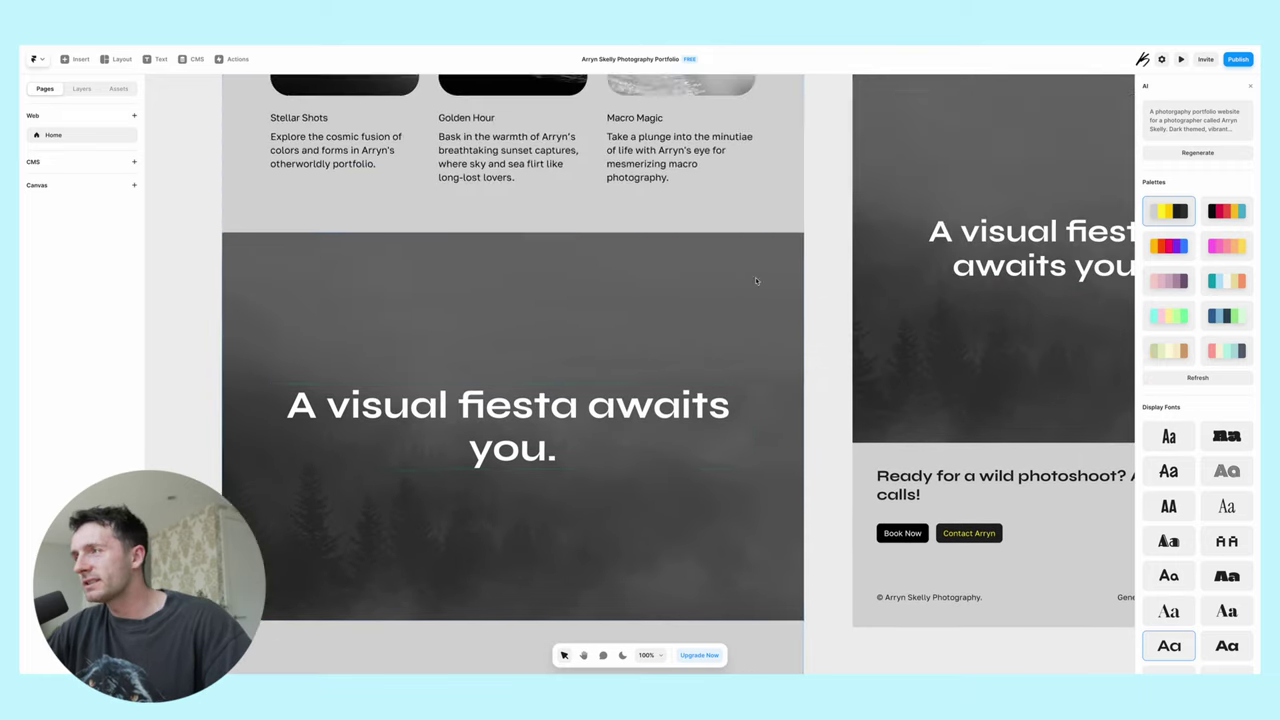
scroll(755, 285, up, 10)
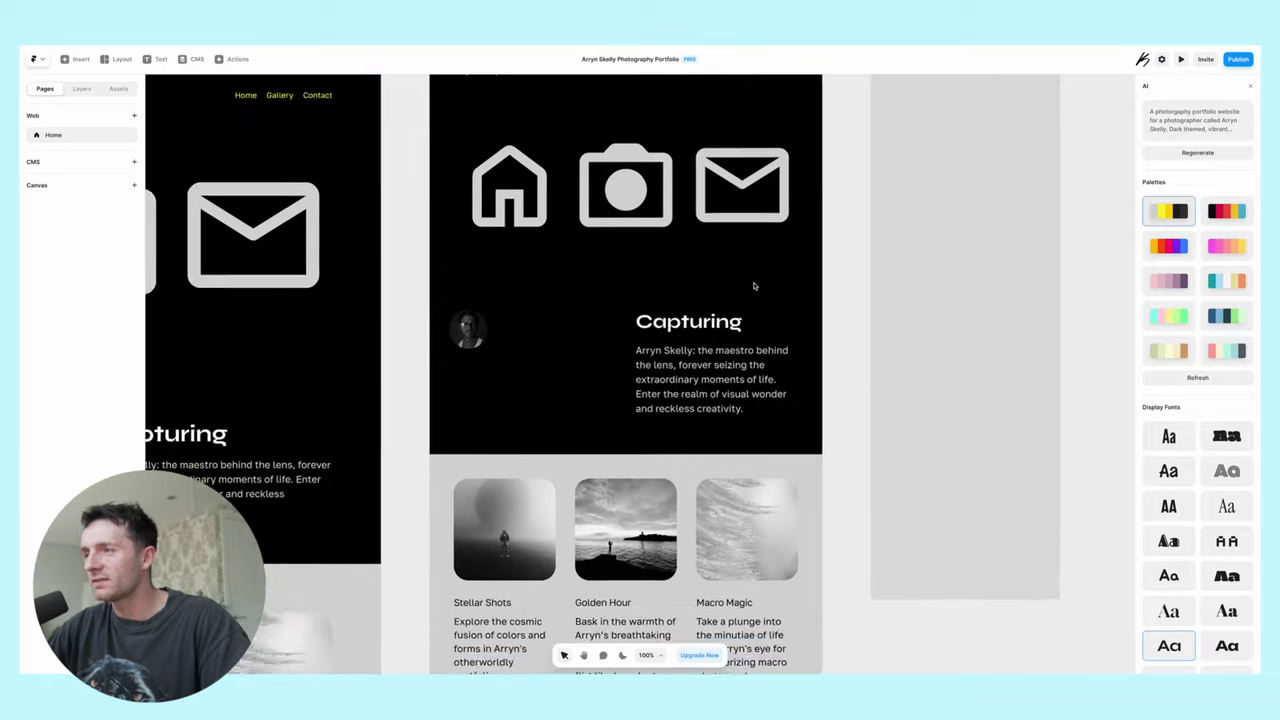
scroll(754, 286, down, 10)
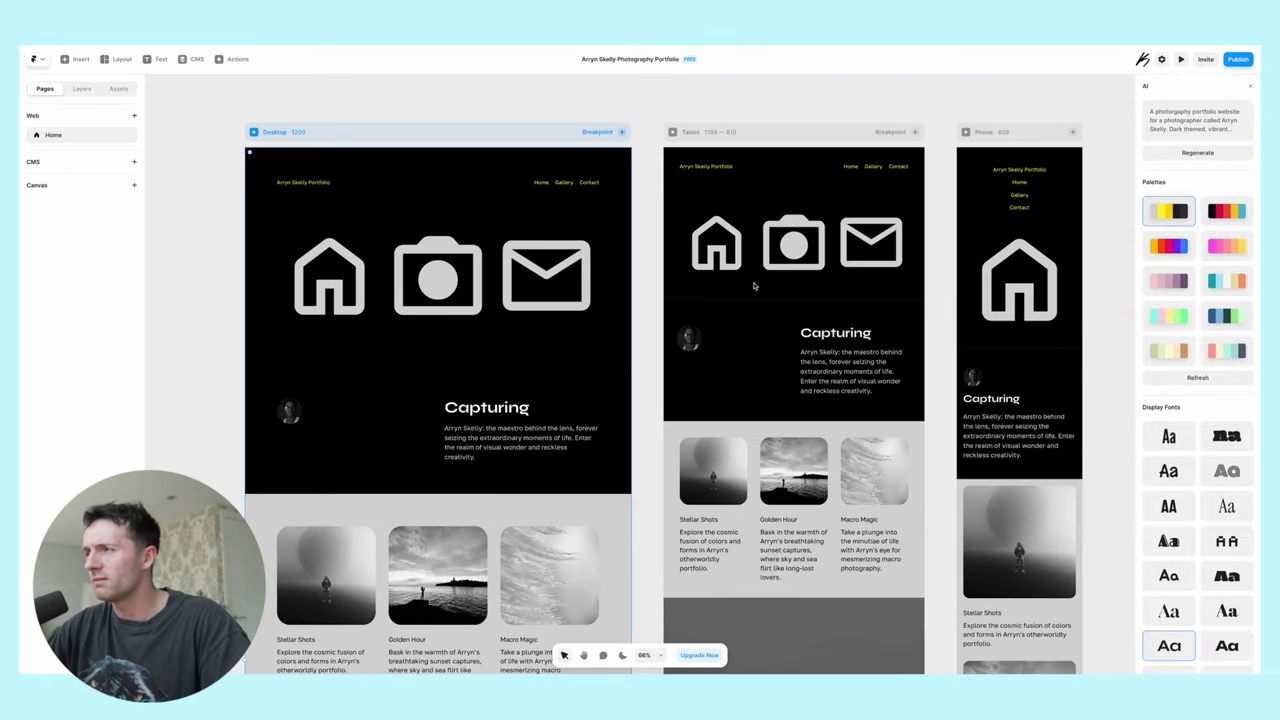
scroll(754, 286, right, 2)
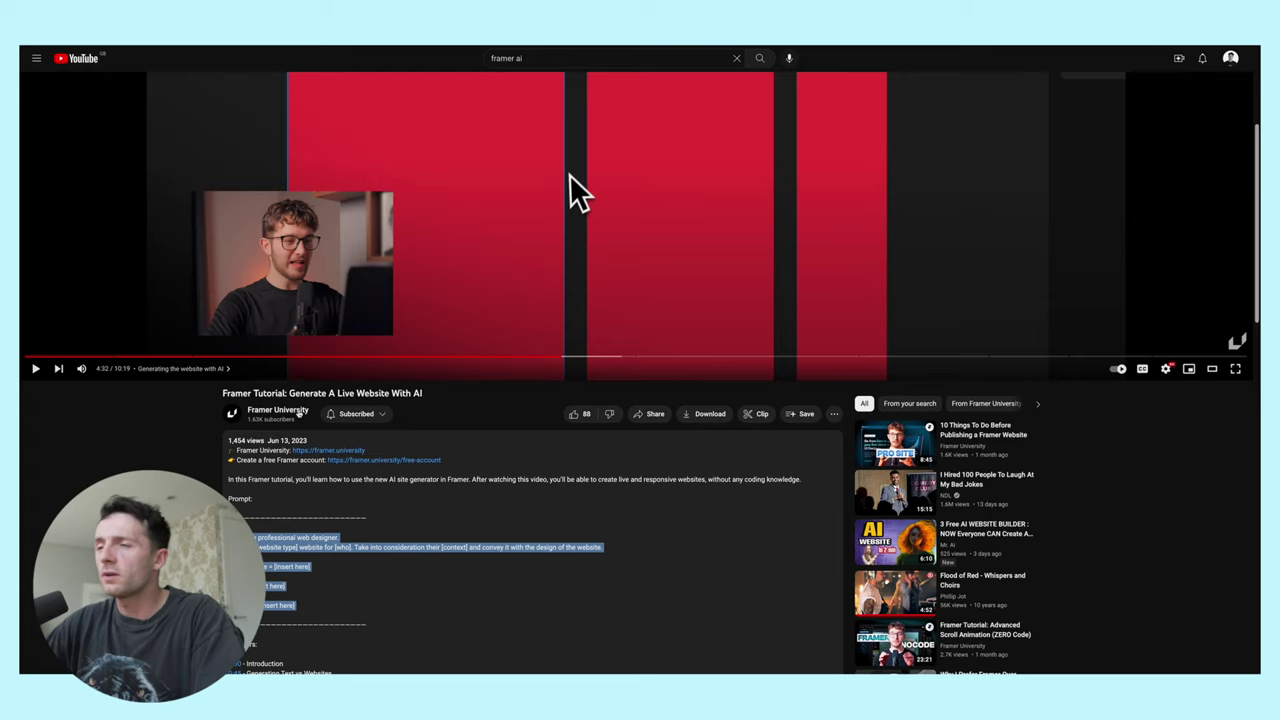
- Select the AI prompt template text in the YouTube tutorial's video description
scroll(498, 388, up, 1)
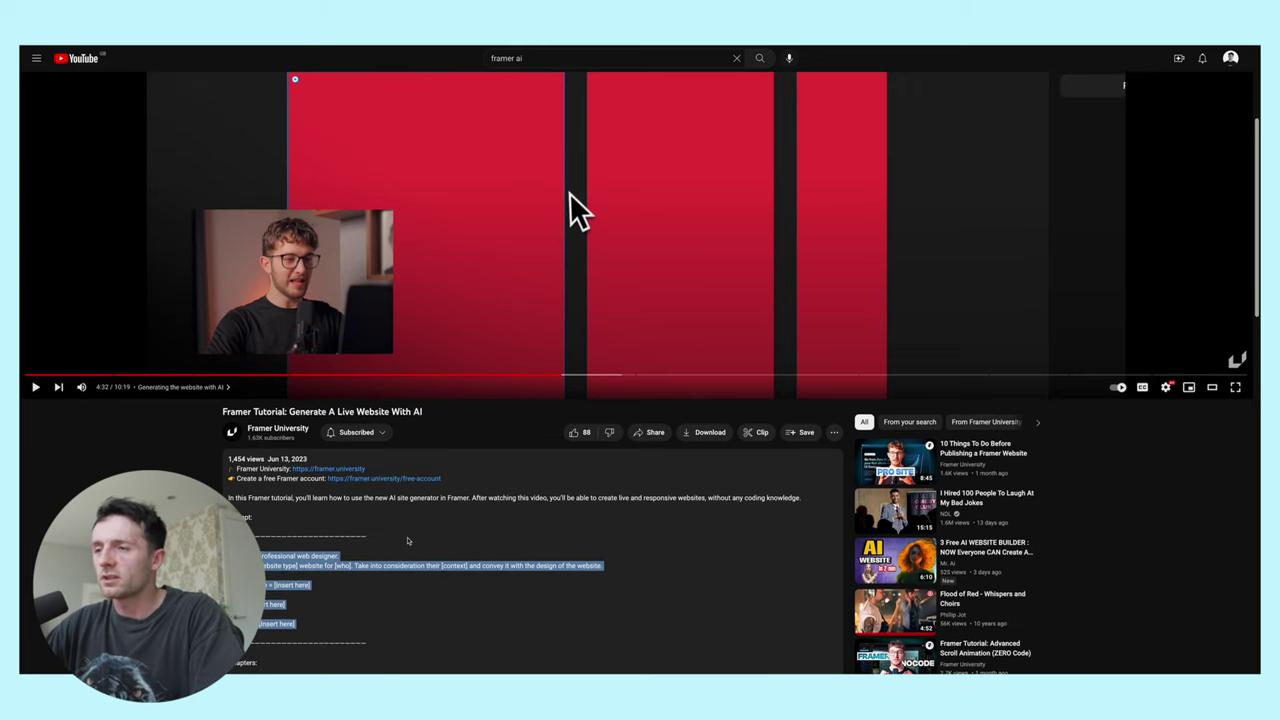
click(407, 541)
scroll(407, 541, down, 1)
drag(228, 496, 386, 564)
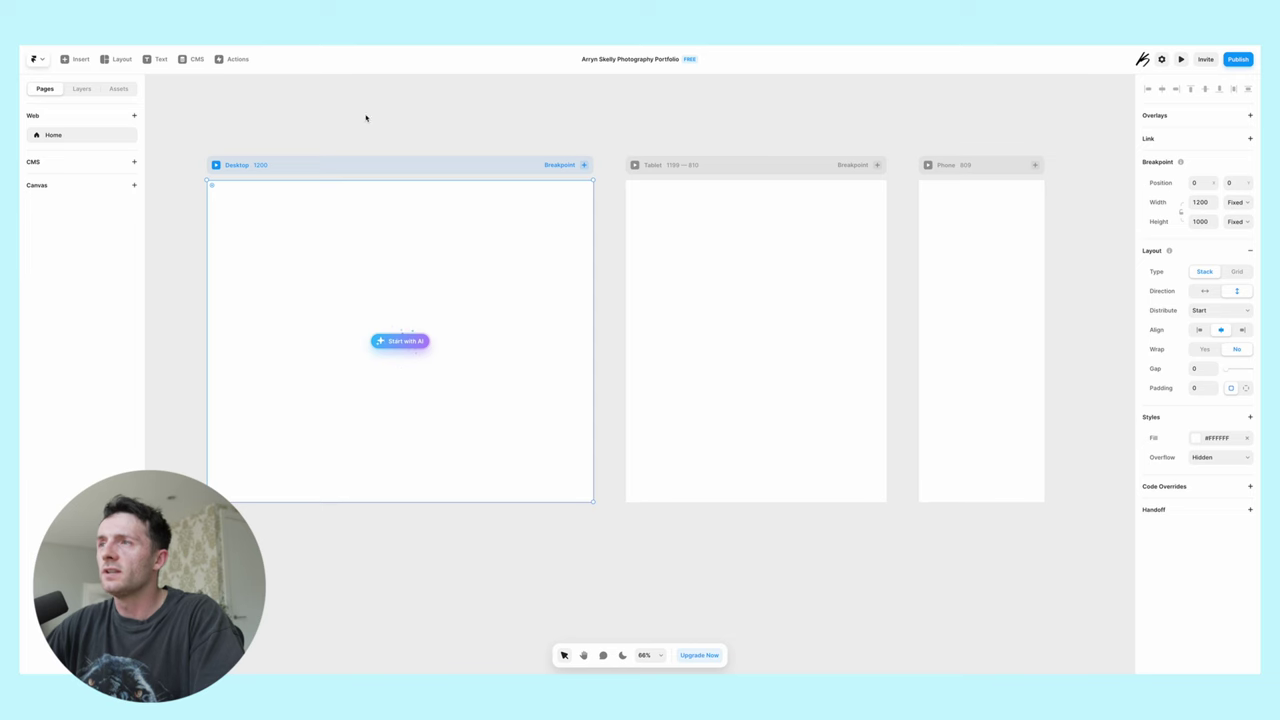
- Paste the prompt template, fill in Portfolio Website and a dark, vibrant photography portfolio, and generate
click(409, 341)
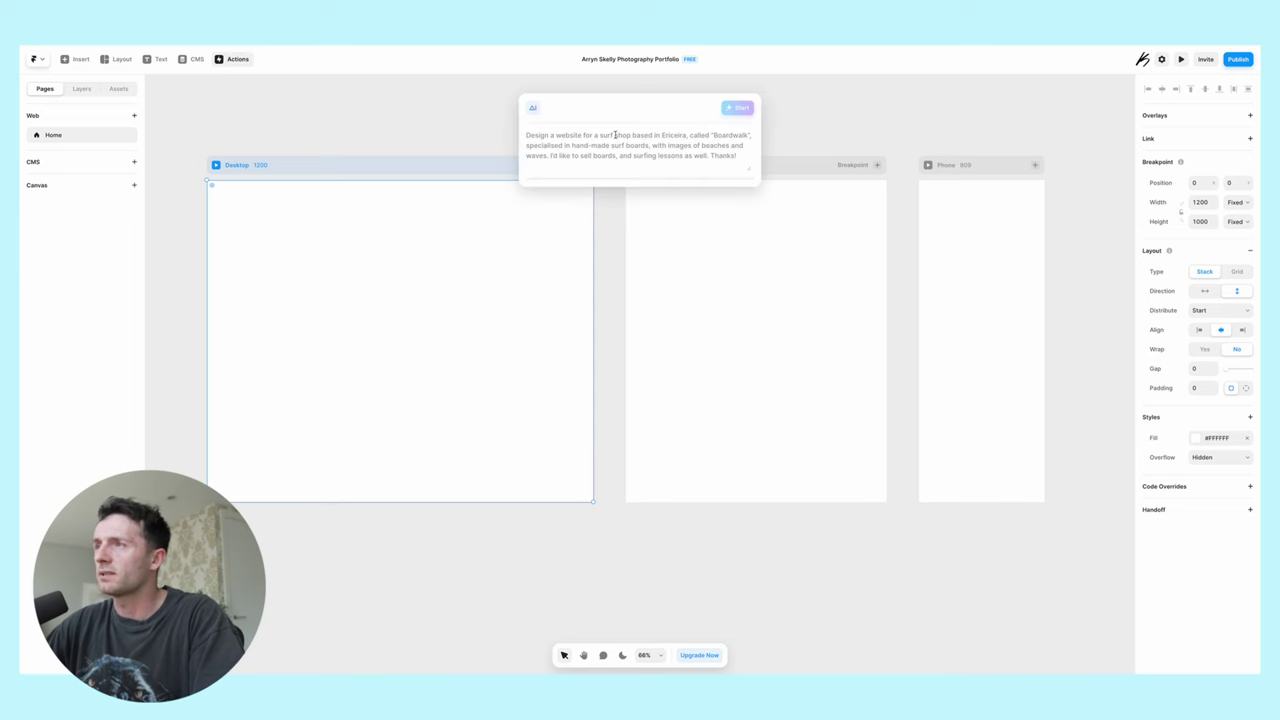
text(You are a professional web designer. Design a [website type] website for [who]. Take into consideration their [context] and convey it with the design of the website.  Website type = [Insert here]  Who = [Insert here]  Context = [Insert here])
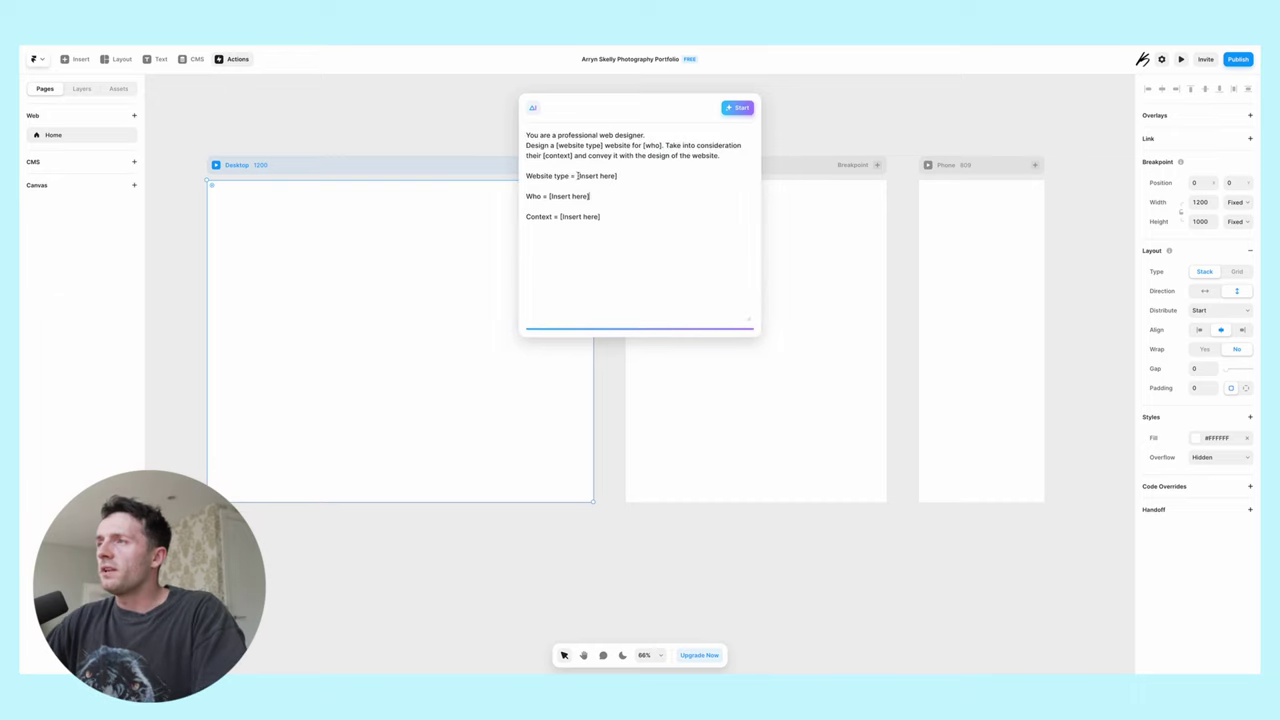
drag(577, 175, 645, 175)
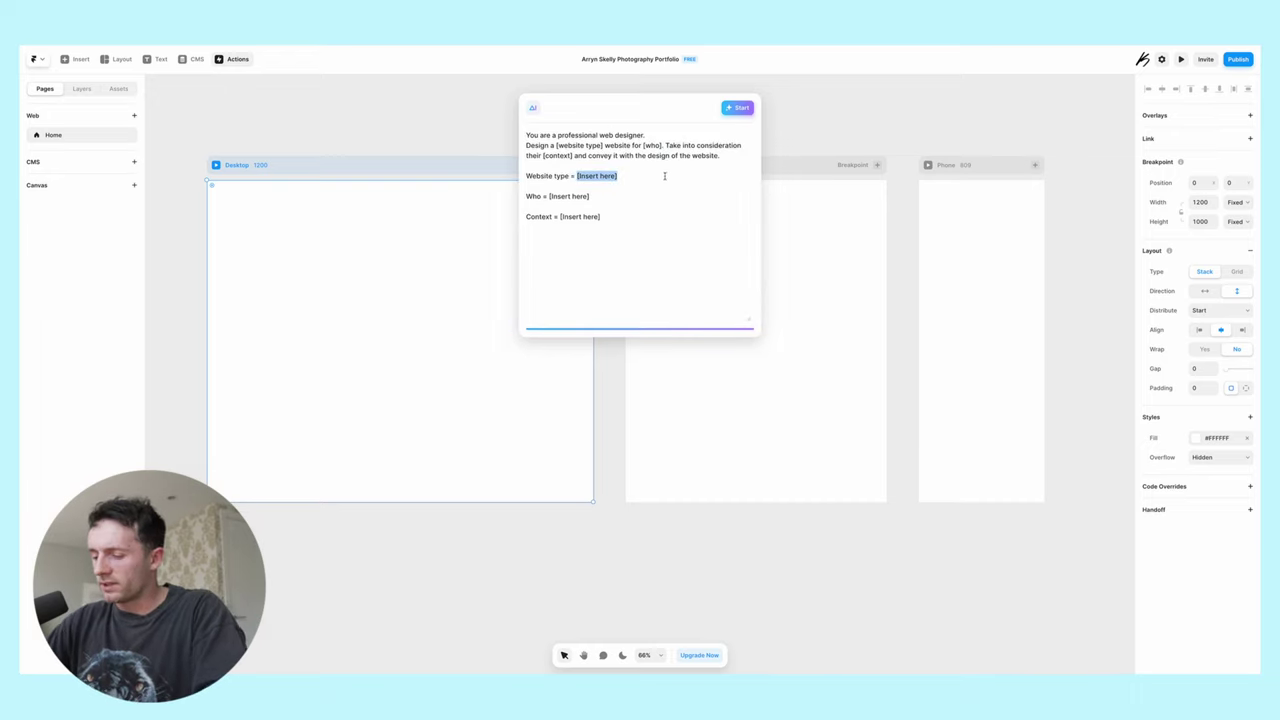
text(Portfoli)
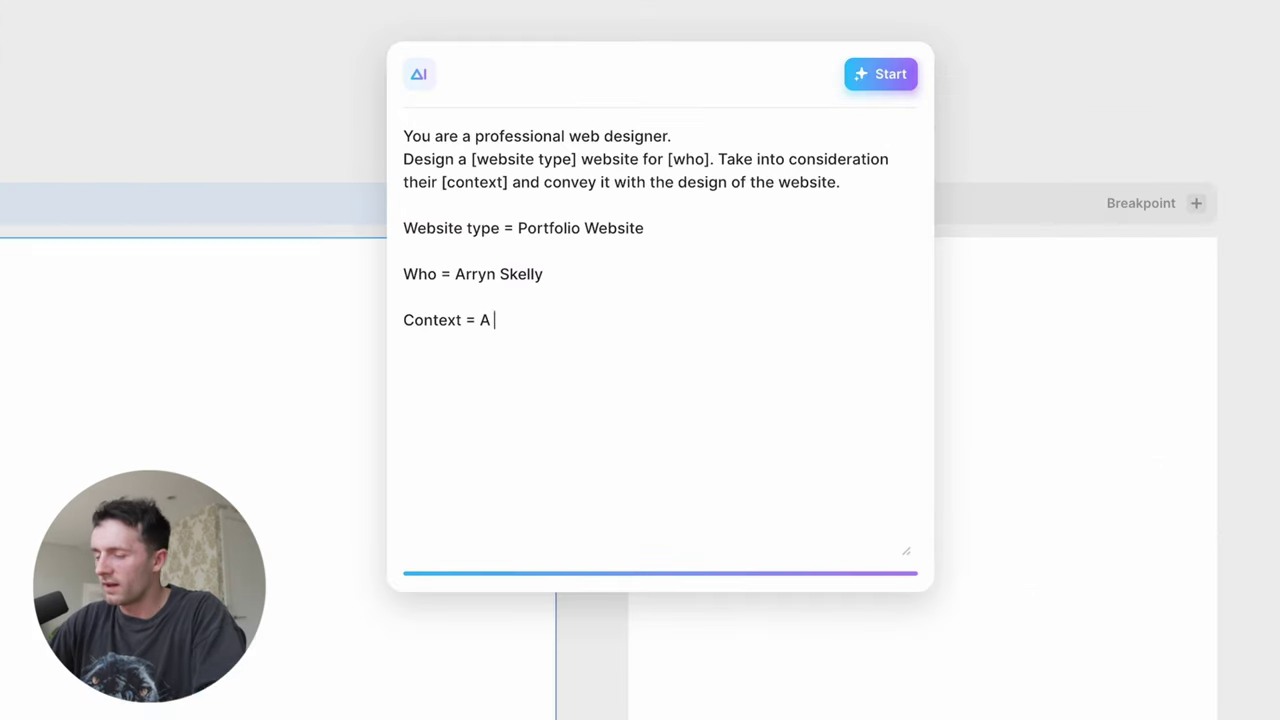
text(photography portfo)
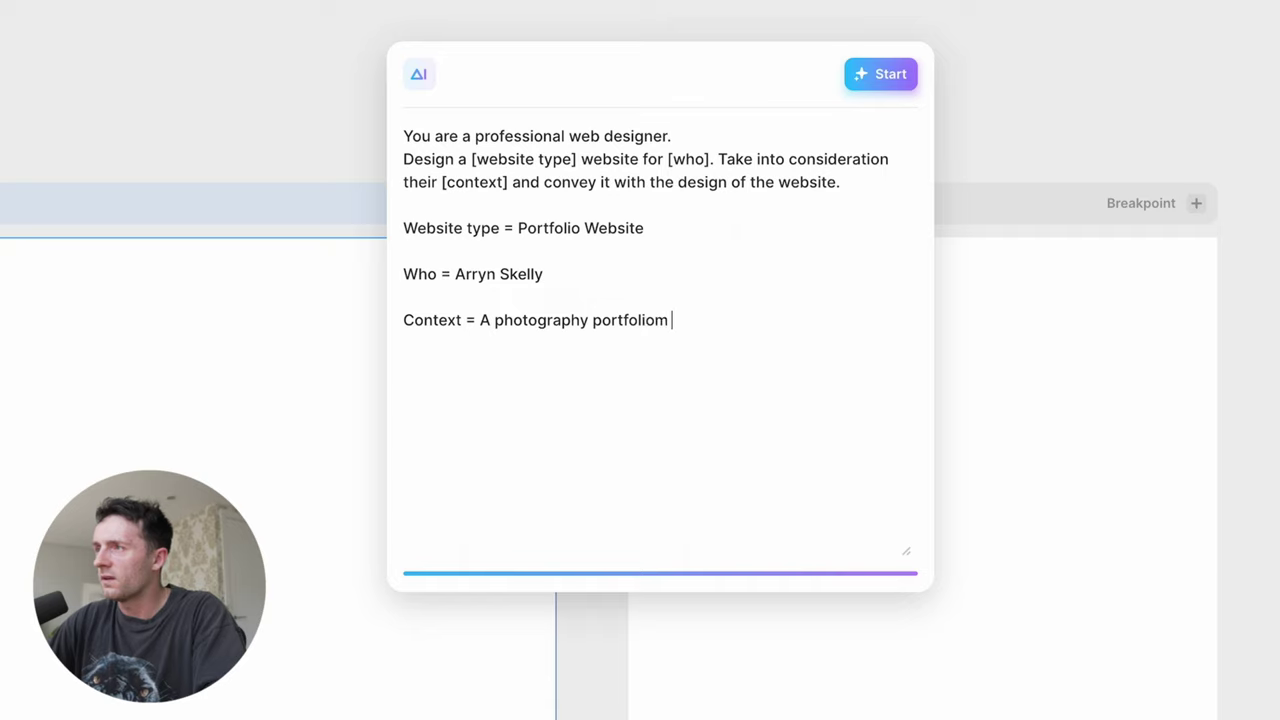
text(liom)
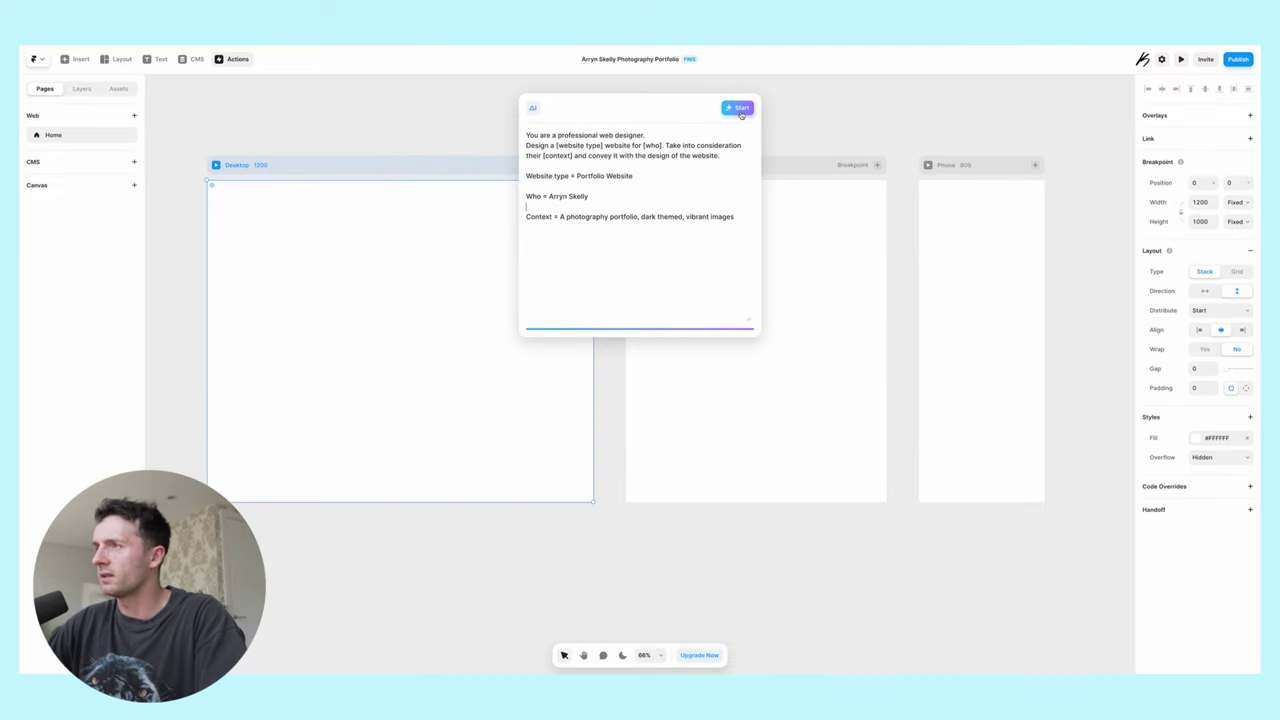
click(739, 108)
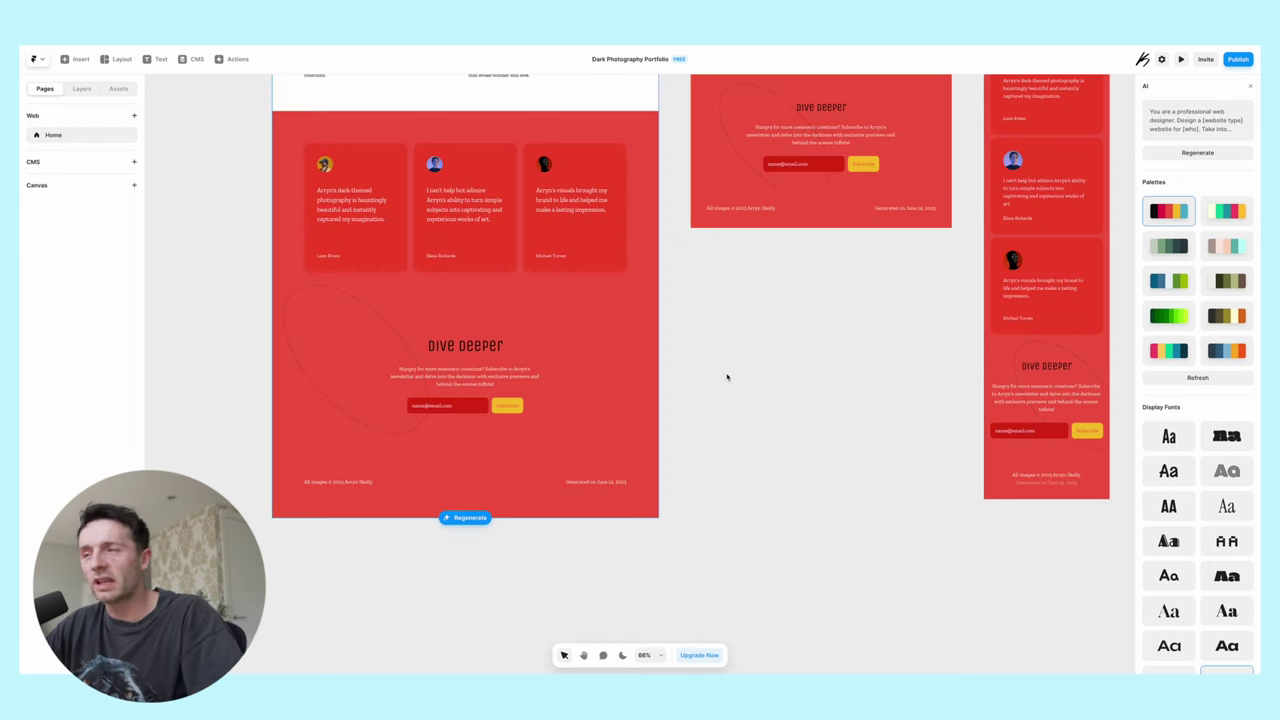
- Change the red testimonial section fill to #FFFFFF and the Dive Deeper section fill to #0C090D
scroll(727, 377, up, 10)
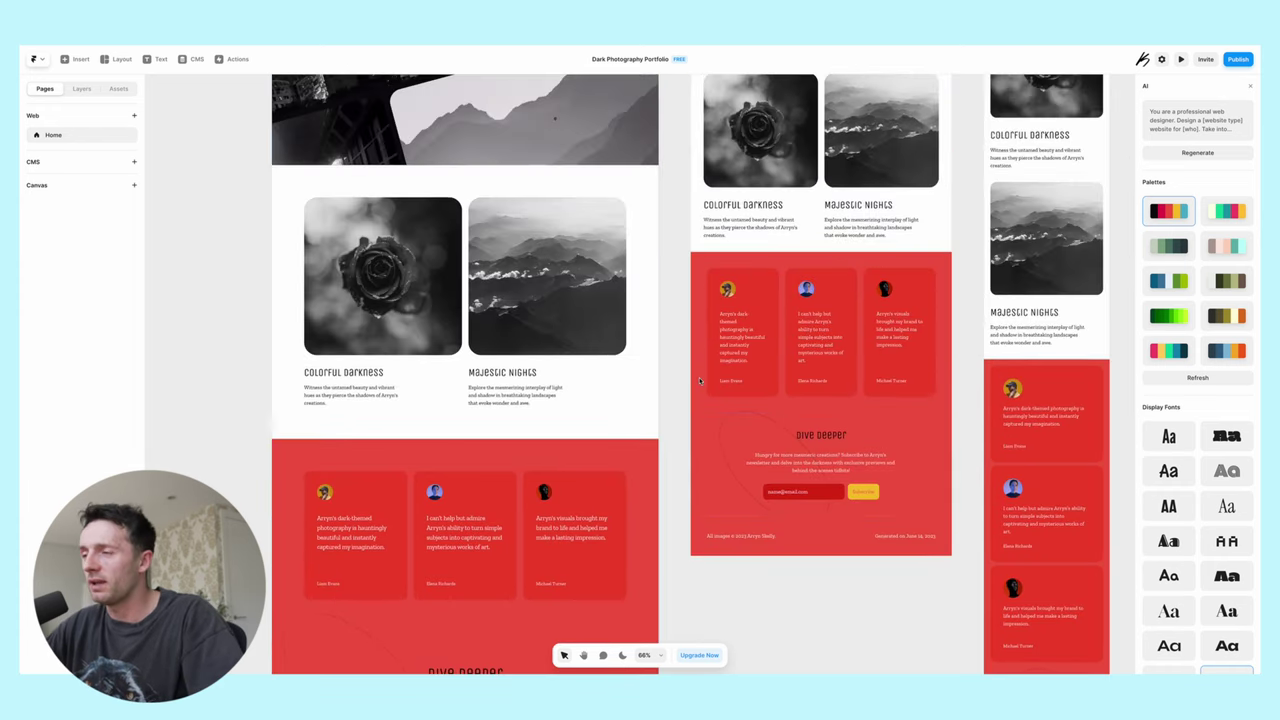
scroll(700, 380, up, 2)
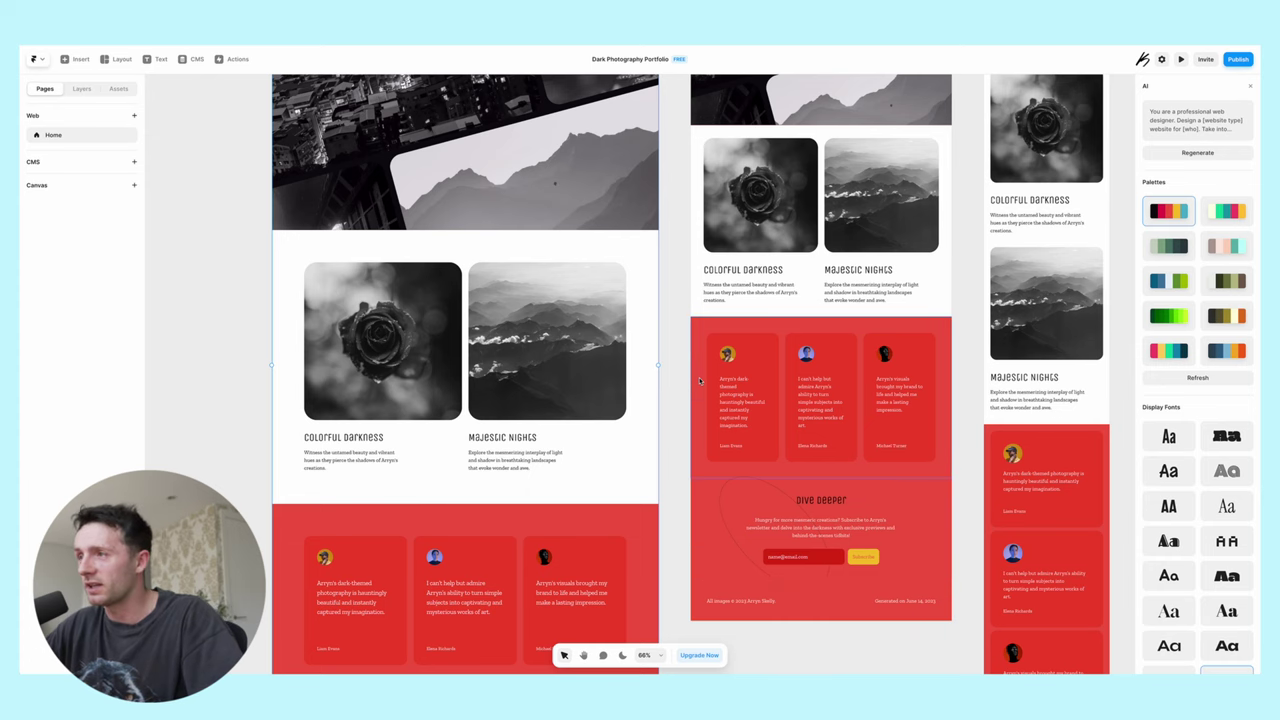
scroll(700, 380, up, 12)
scroll(697, 365, down, 2)
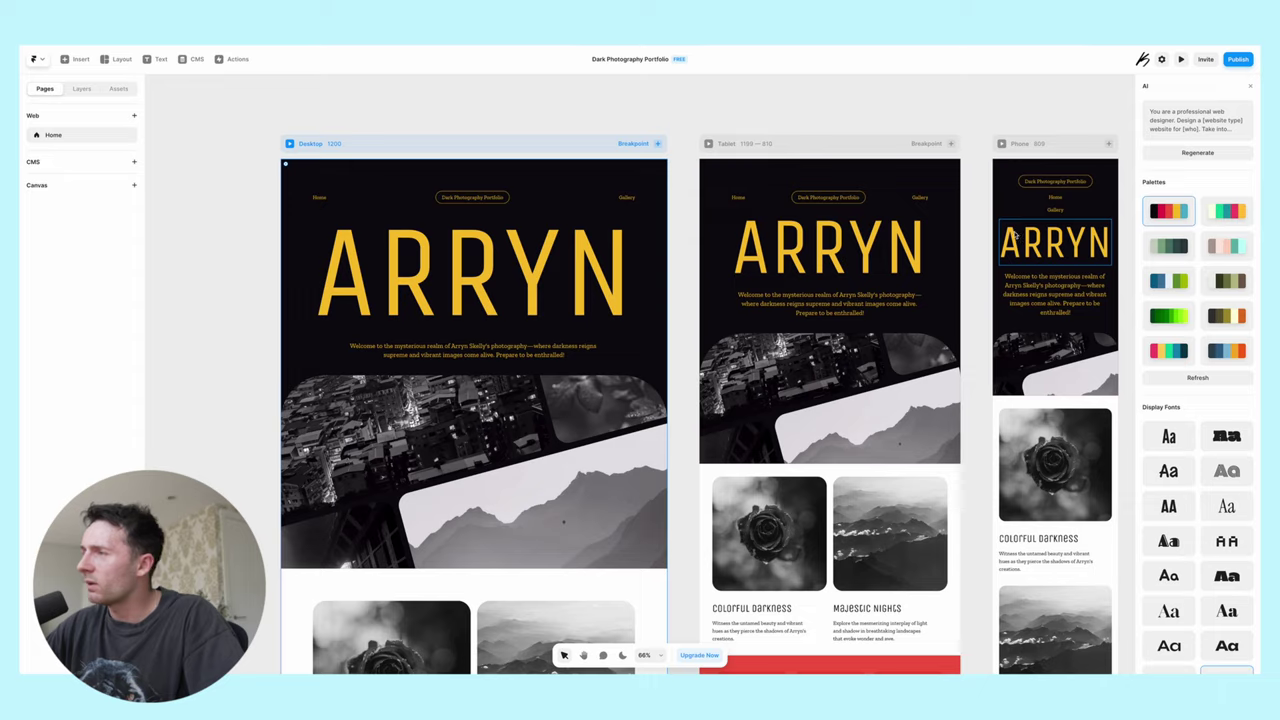
scroll(680, 246, down, 15)
click(662, 255)
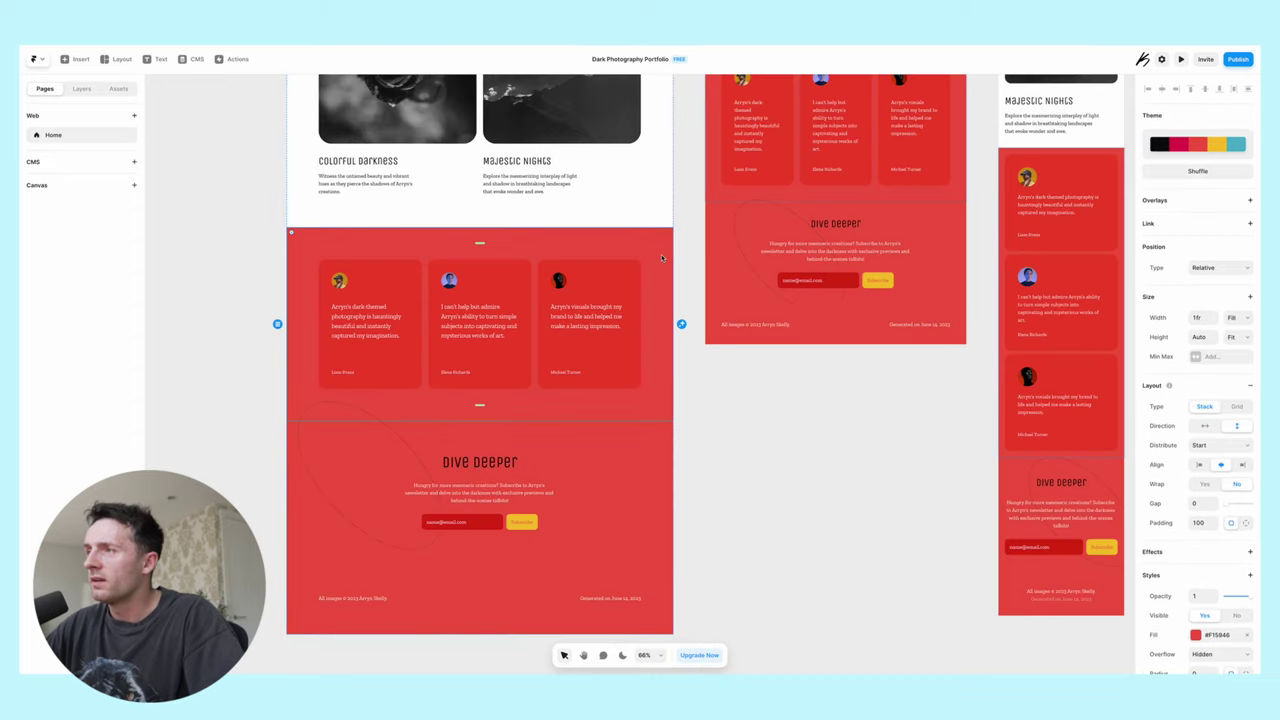
key(ctrl+z)
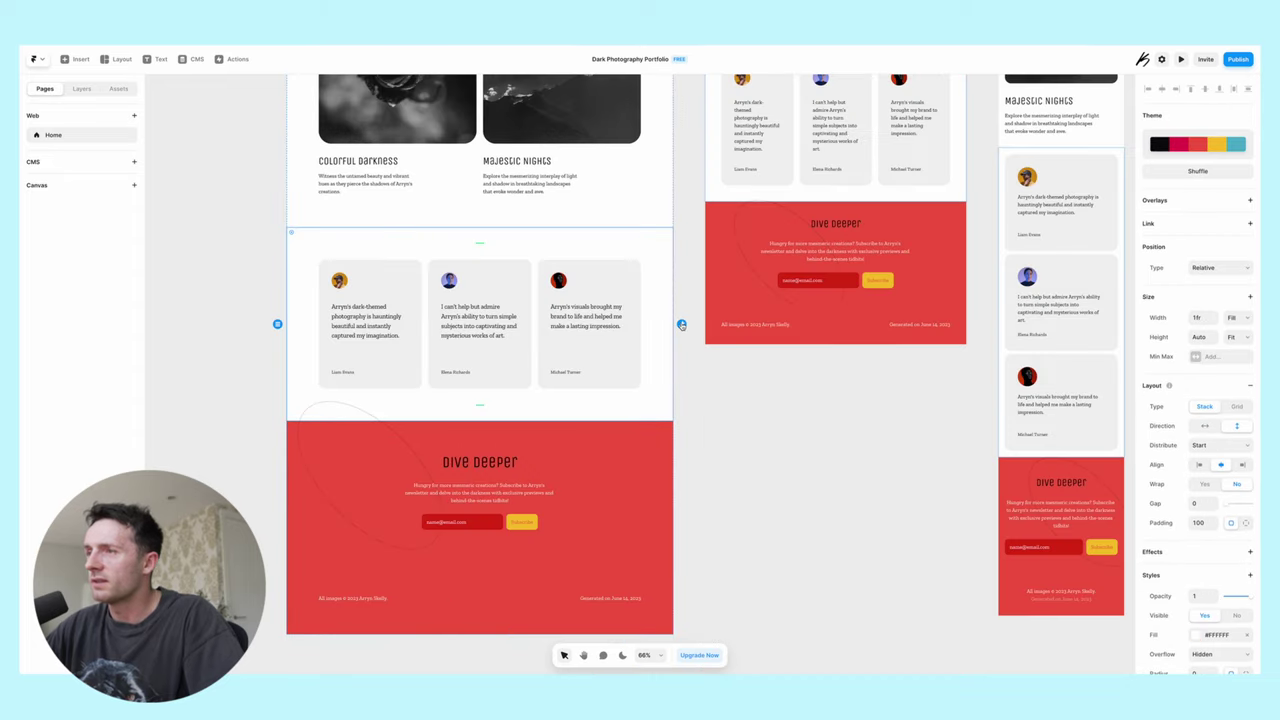
click(640, 435)
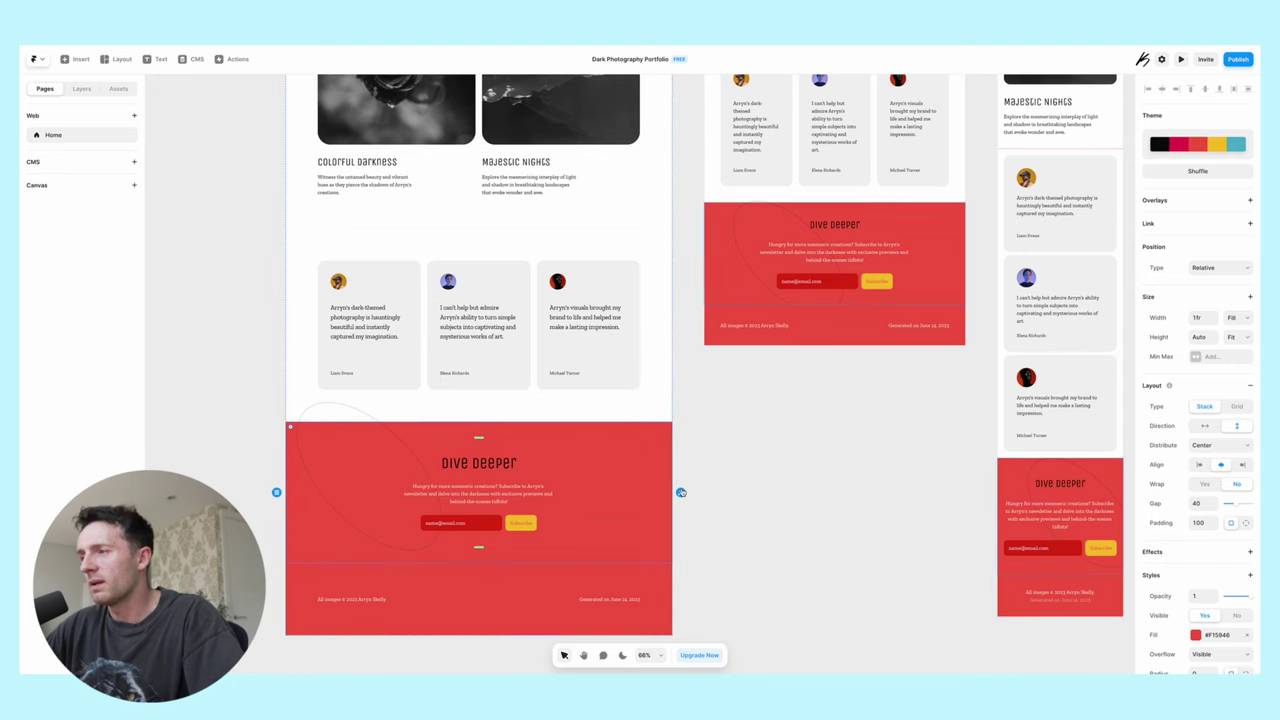
key(ctrl+z)
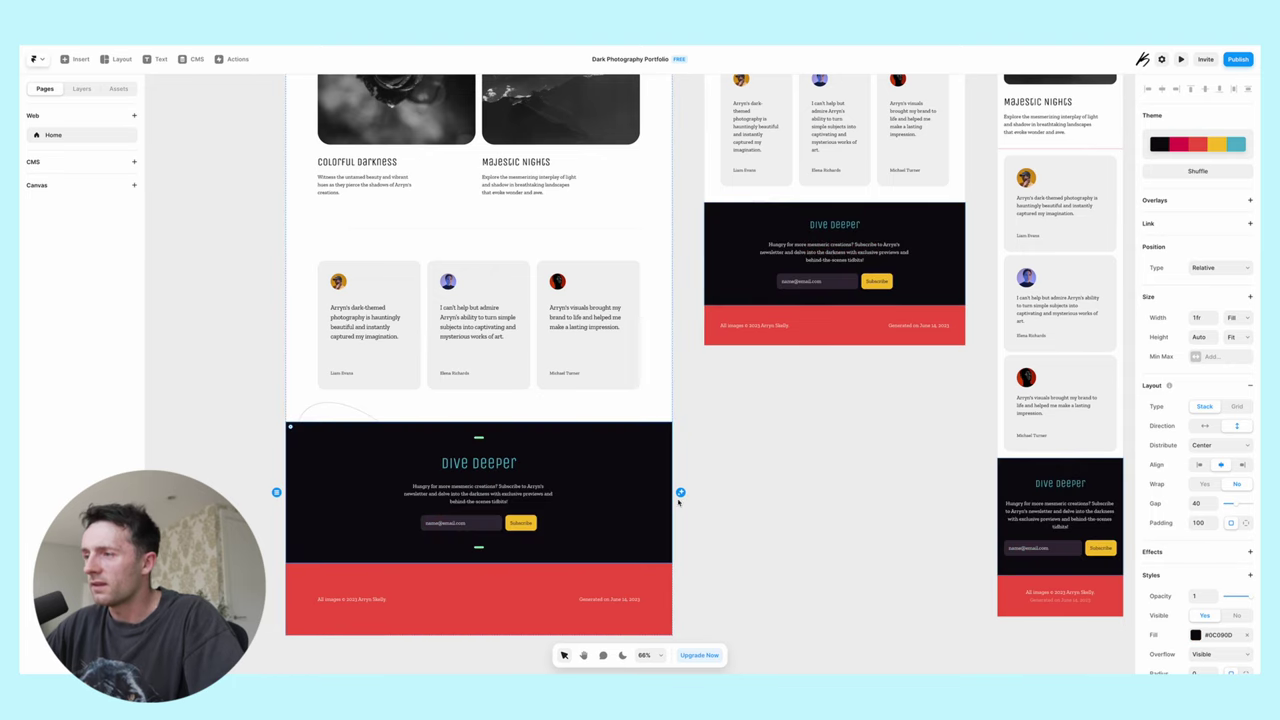
click(678, 502)
scroll(470, 300, up, 15)
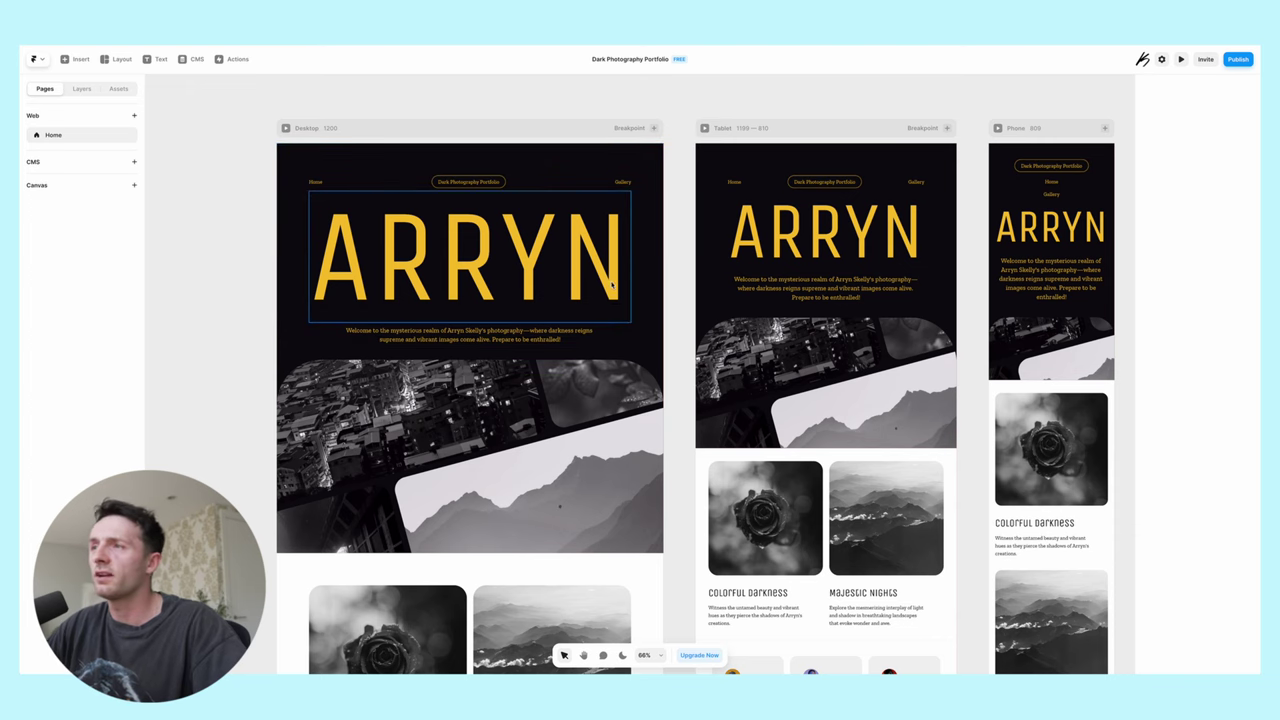
scroll(668, 328, left, 3)
scroll(668, 328, right, 1)
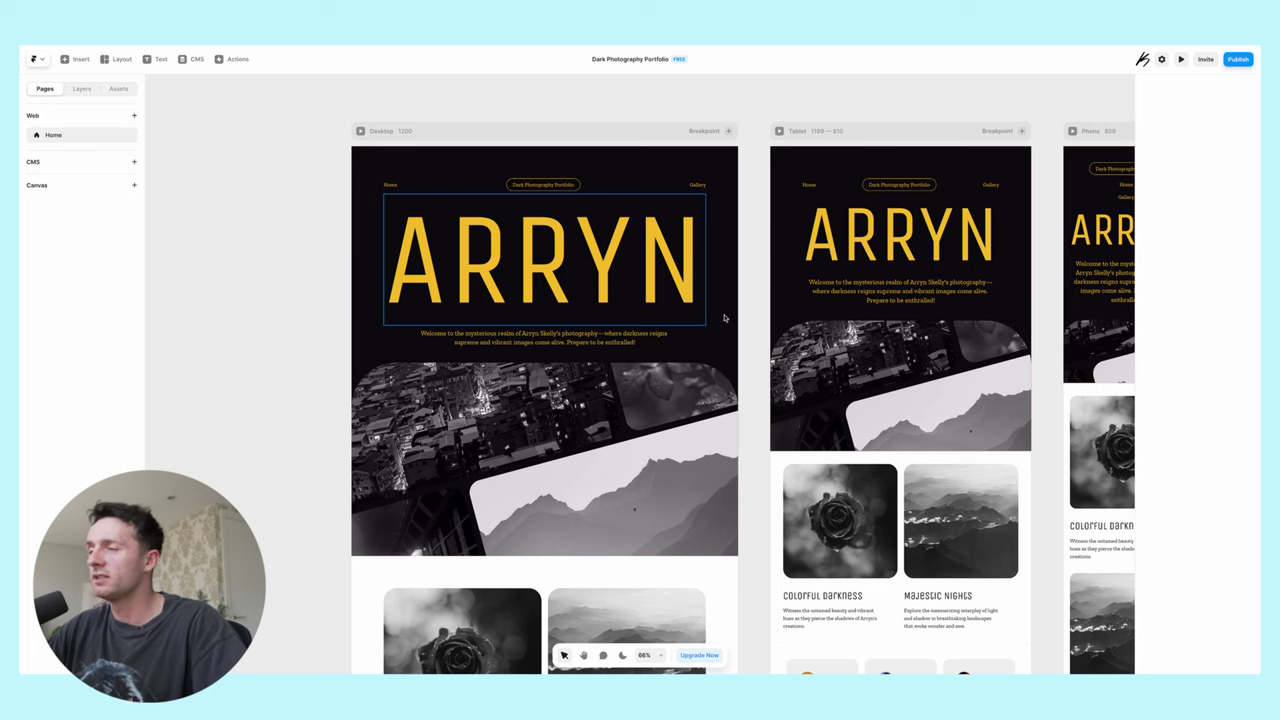
scroll(637, 363, down, 5)
scroll(617, 363, up, 3)
scroll(617, 363, up, 1)
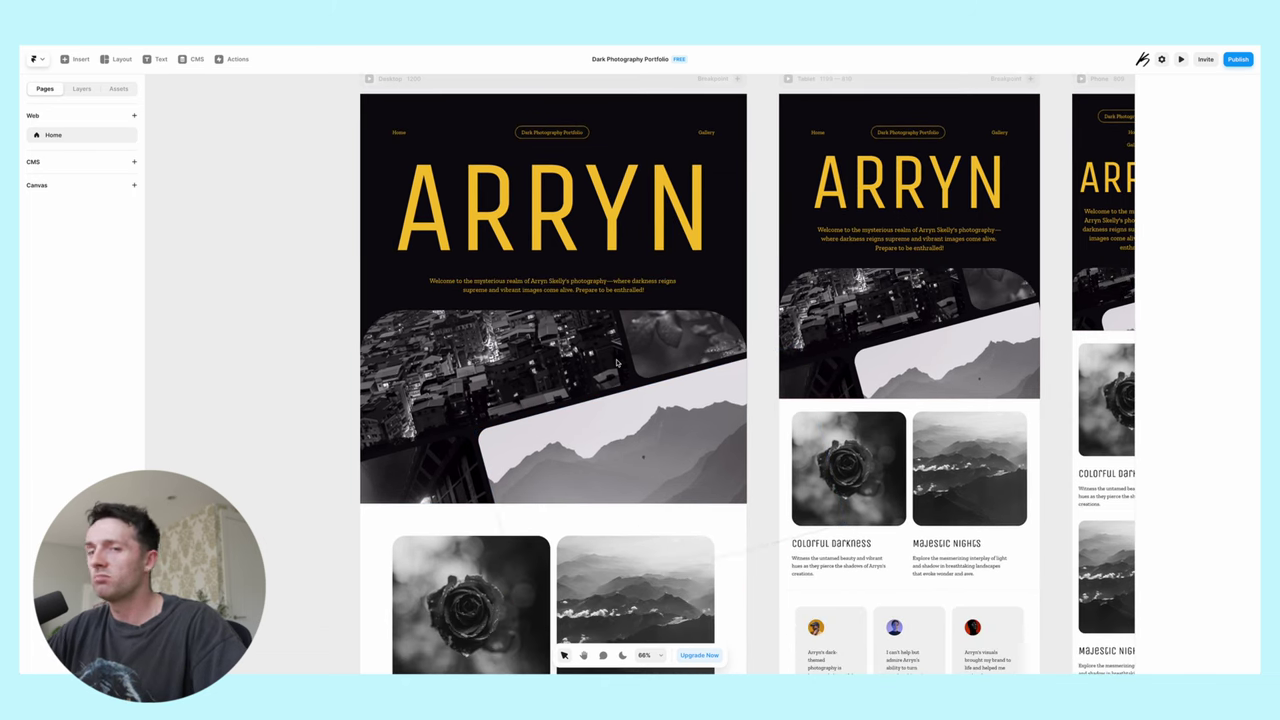
click(436, 368)
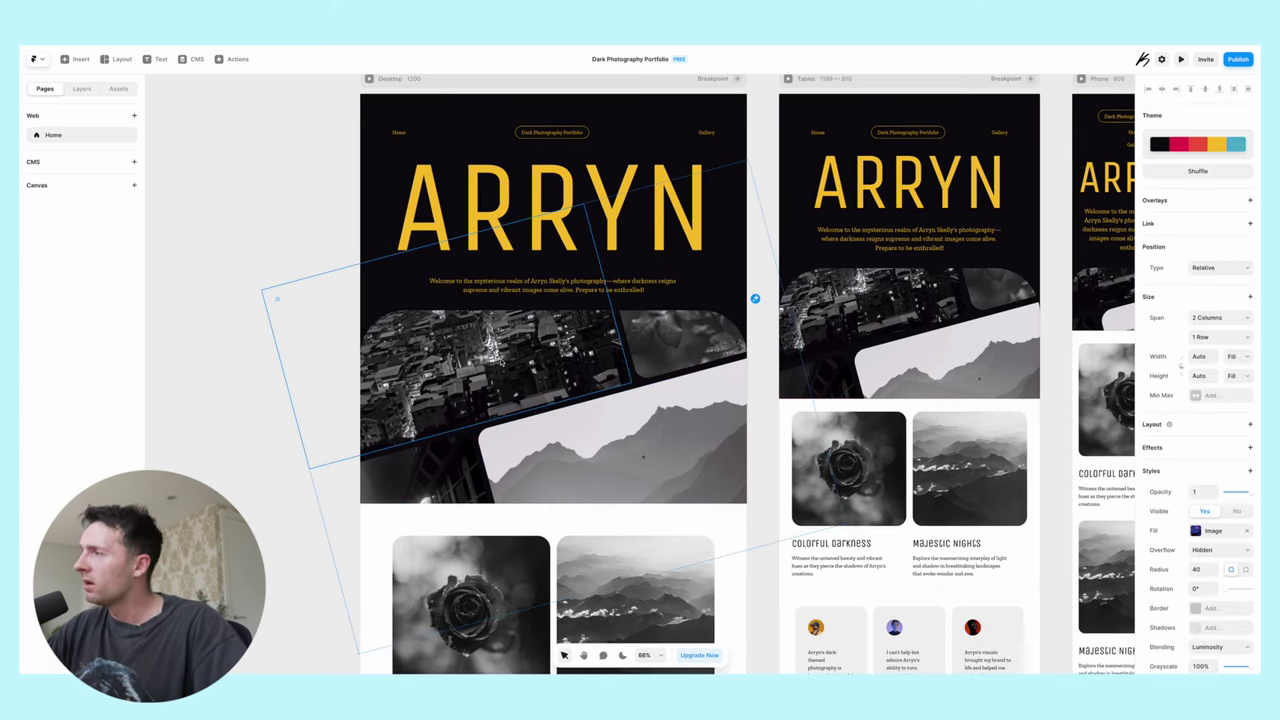
- Give the PHOTO hero heading an uncial-style decorative font
click(690, 349)
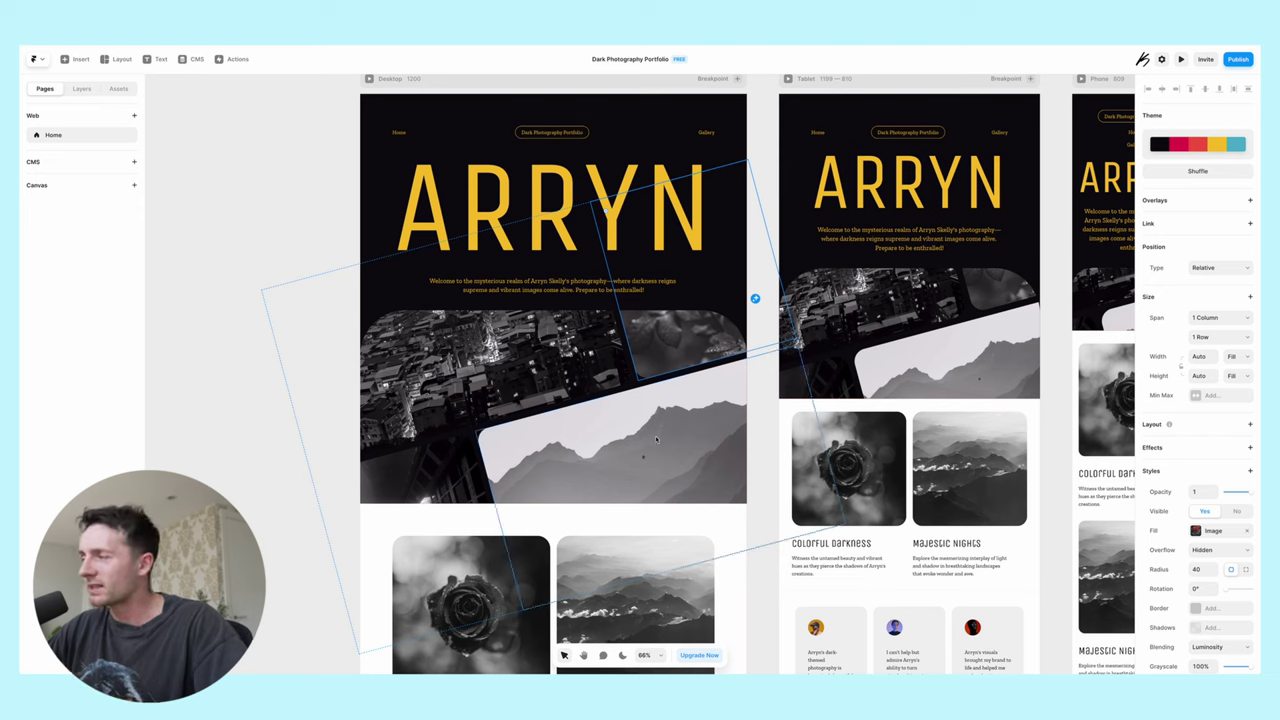
click(369, 326)
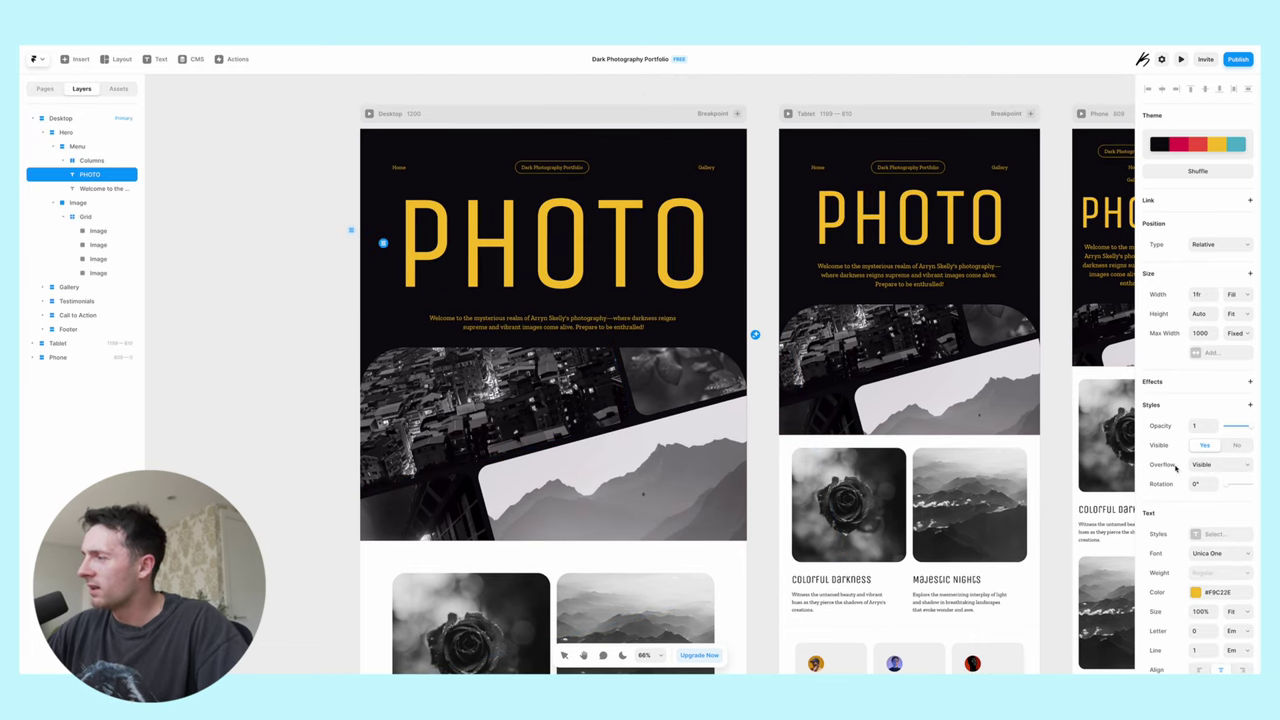
scroll(1205, 470, down, 1)
click(1219, 529)
click(1030, 580)
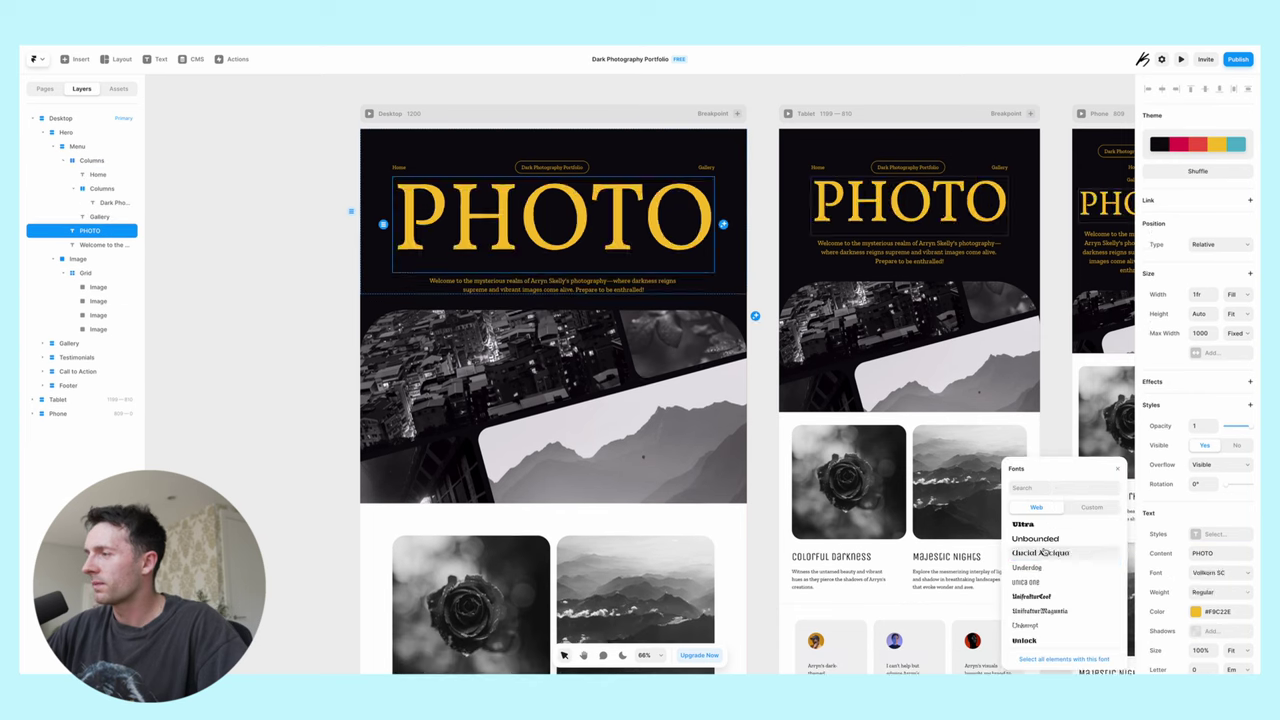
click(1042, 552)
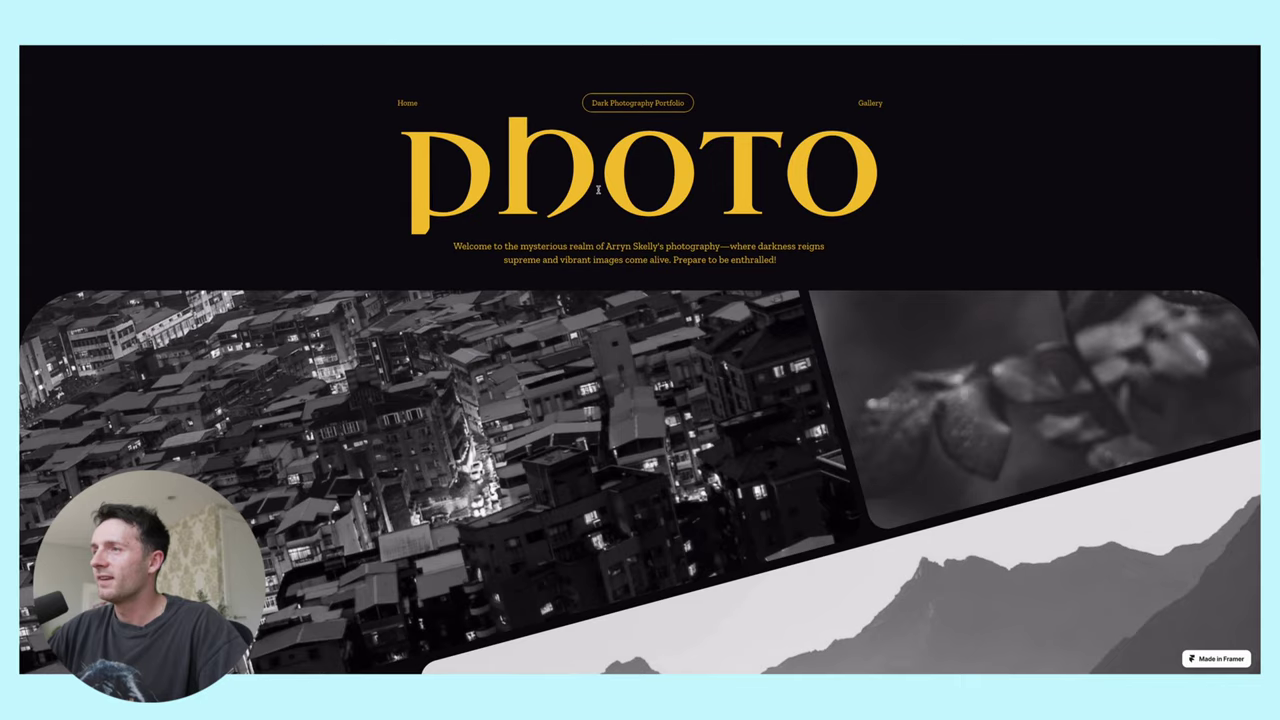
scroll(598, 190, down, 10)
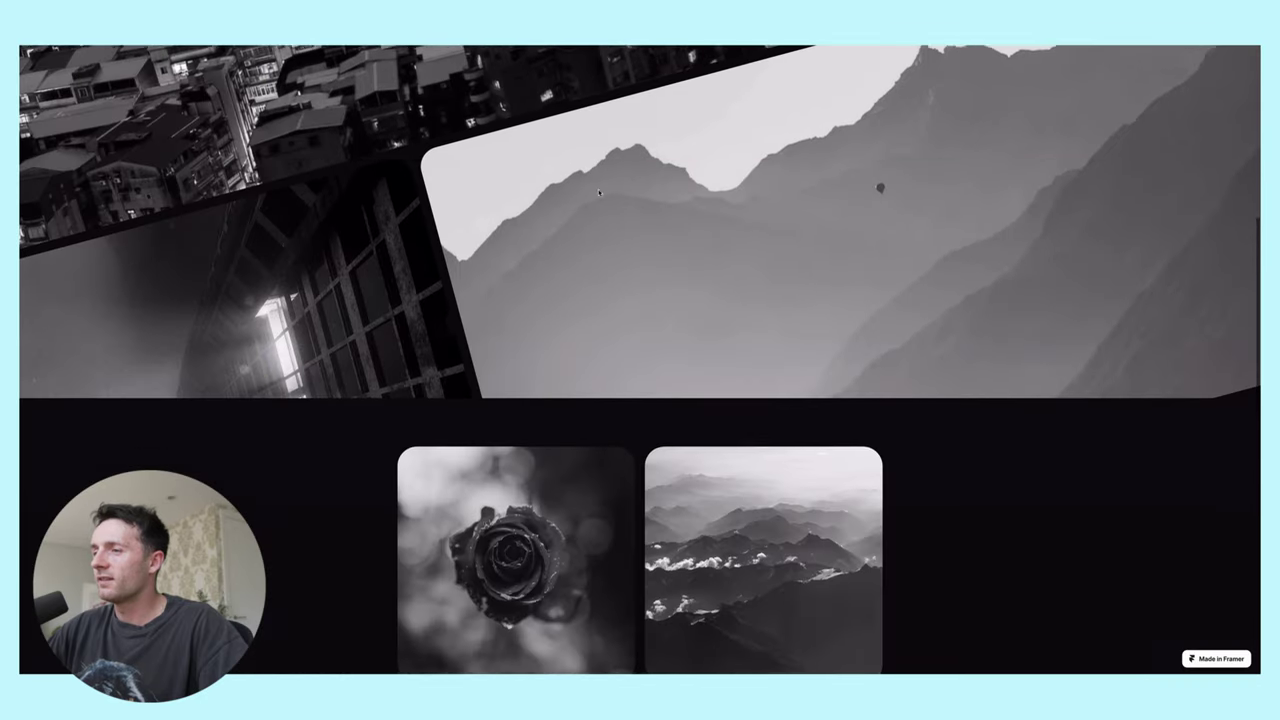
scroll(598, 192, down, 2)
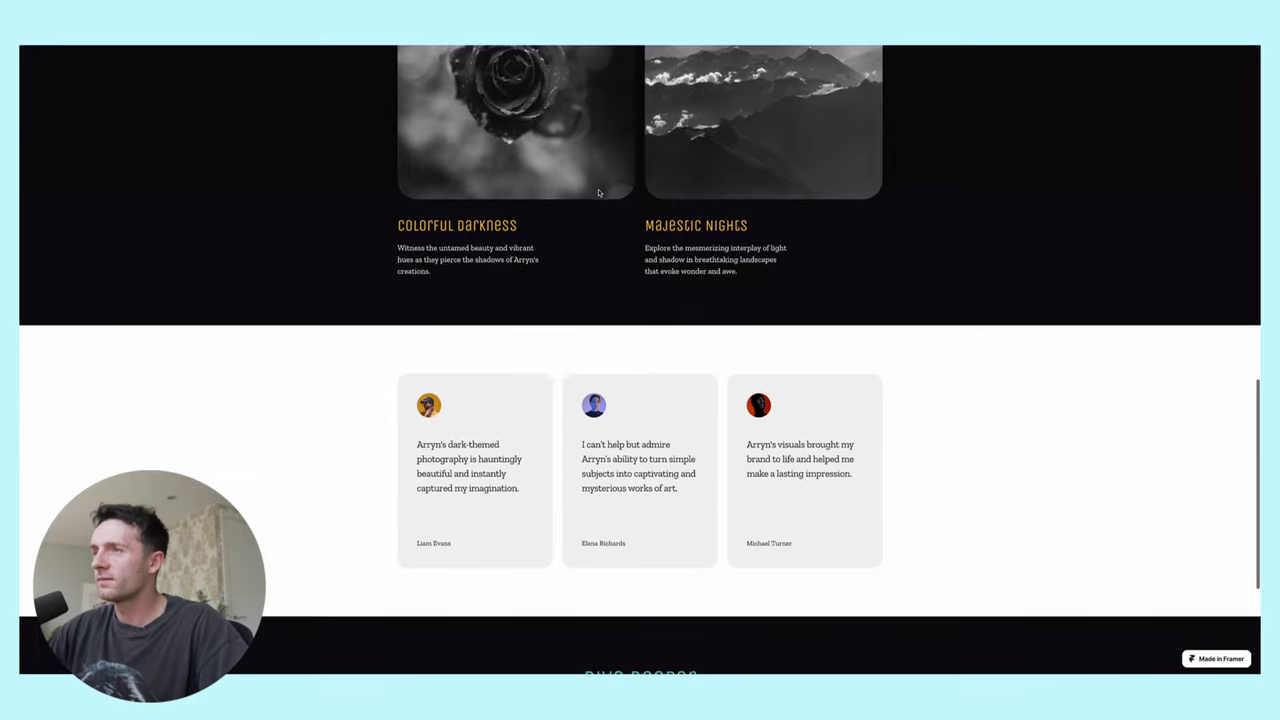
scroll(598, 195, down, 3)
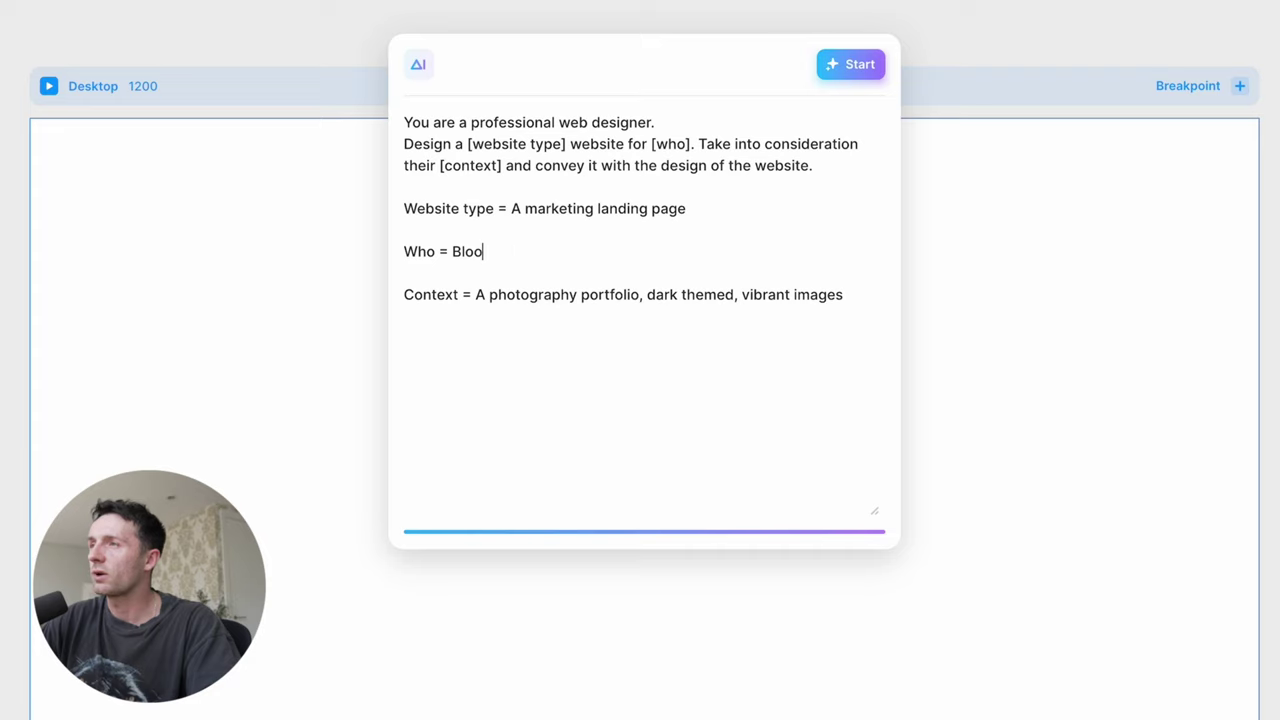
- Set the prompt's Who field to Bloomer and select the old Context description
text(mer)
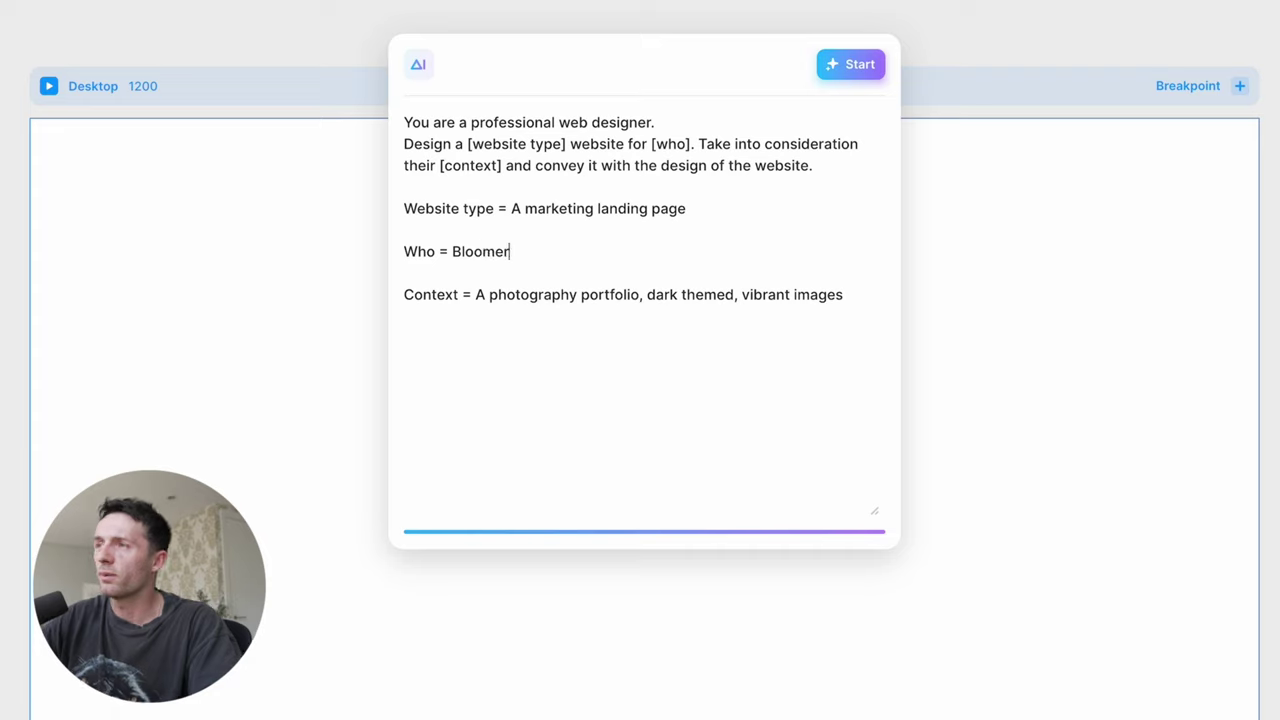
drag(475, 294, 851, 297)
text(You are a professional web designer. Design a [website type] website for [who]. Take into consideration their [context] and convey it with the design of the website.  Website type = Portfolio Website  Who = Arryn Skelly  Context = A photography portfolio, dark themed, vibrant images)
key(ctrl+z)
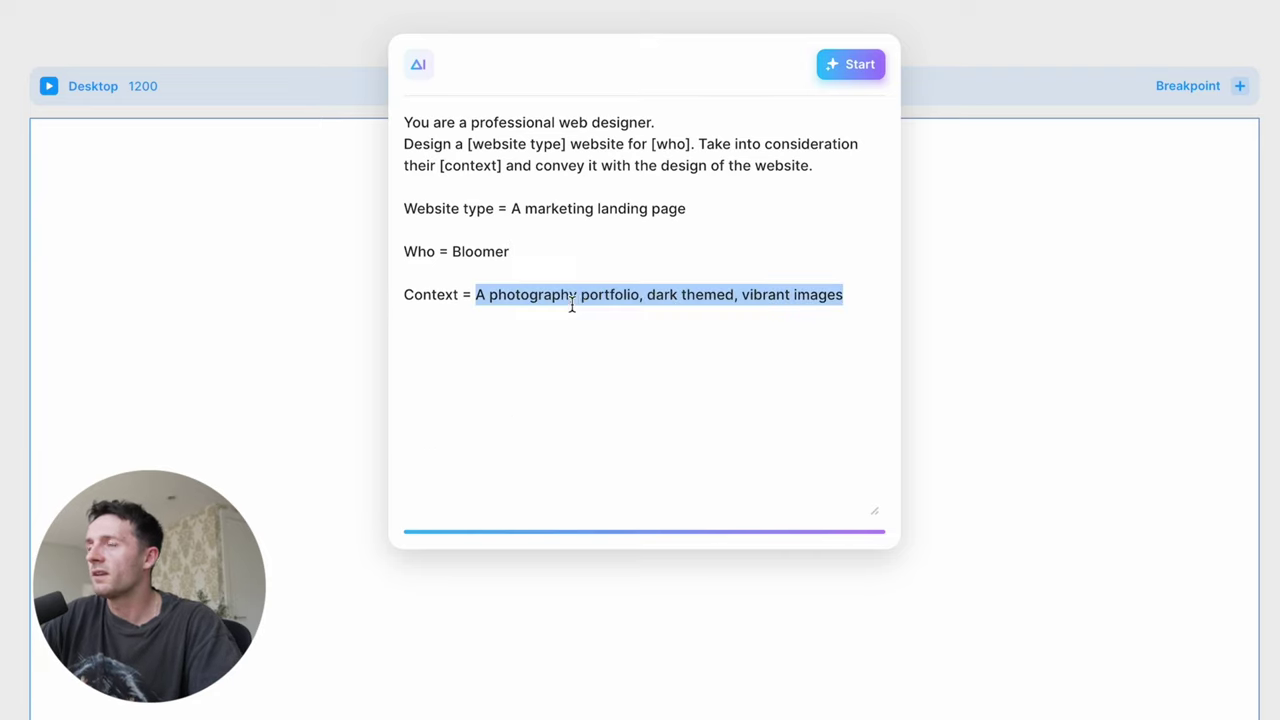
- Describe a luxury coffee mug from bloomer, its details, benefits and a buy call to action, then generate
text(A luxury)
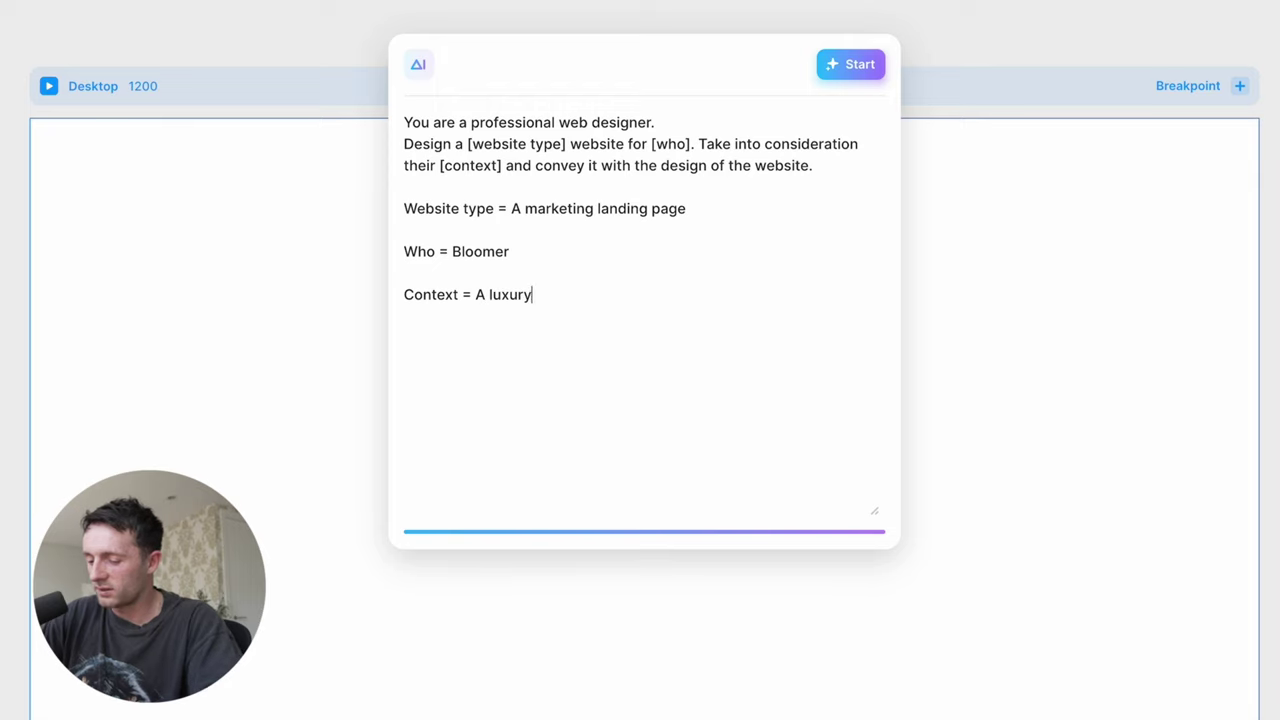
text( coffee my)
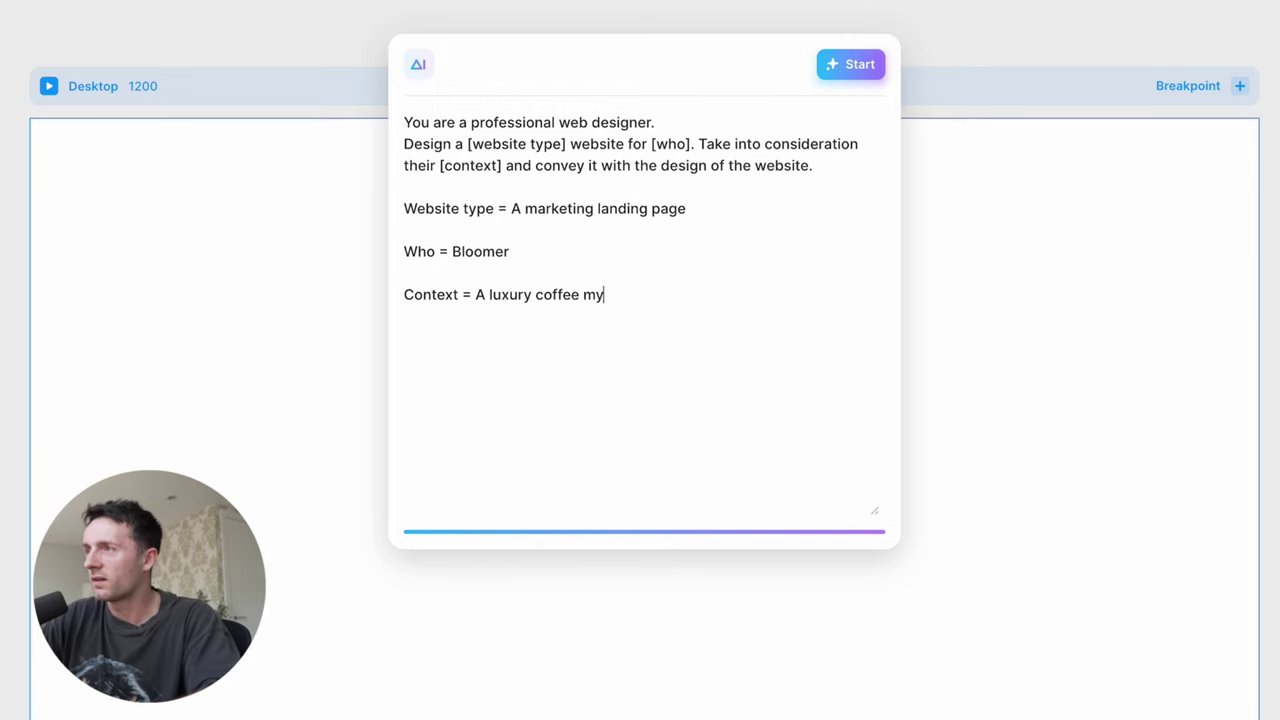
key(BackSpace)
text(ug from a compnay)
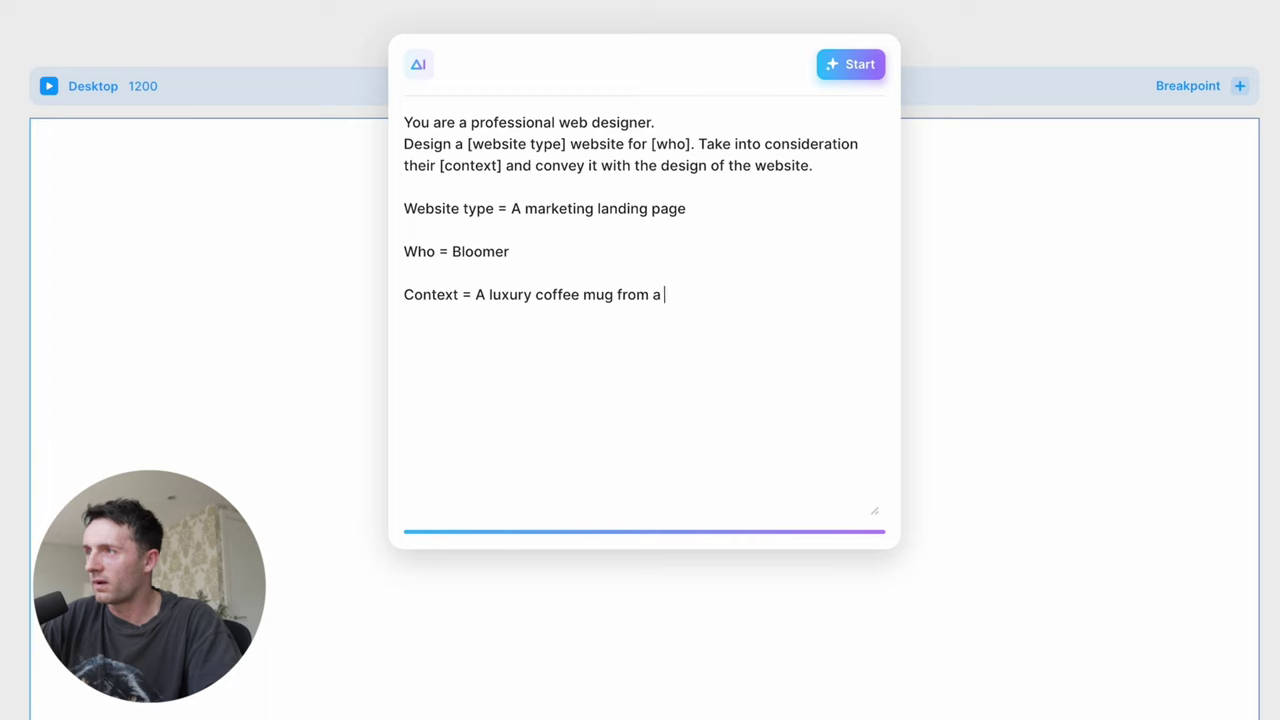
key(BackSpace)
key(BackSpace)
key(BackSpace)
text(any called bl)
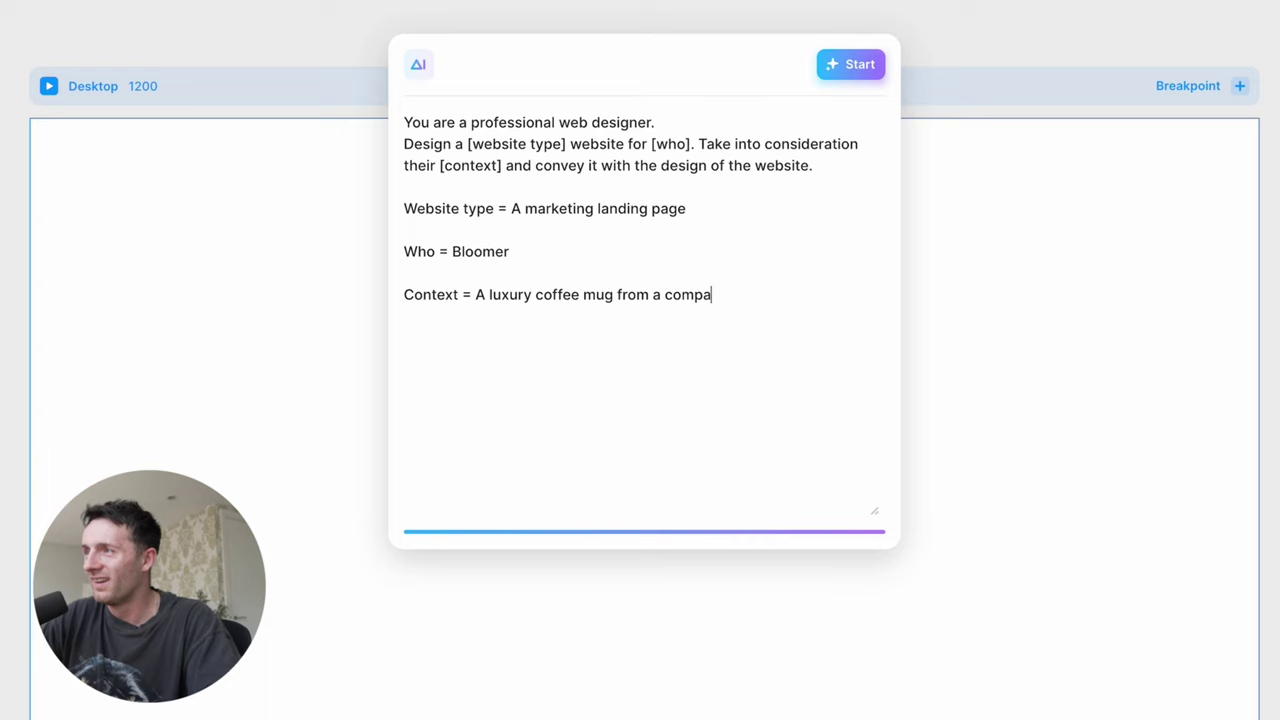
text(oomer.)
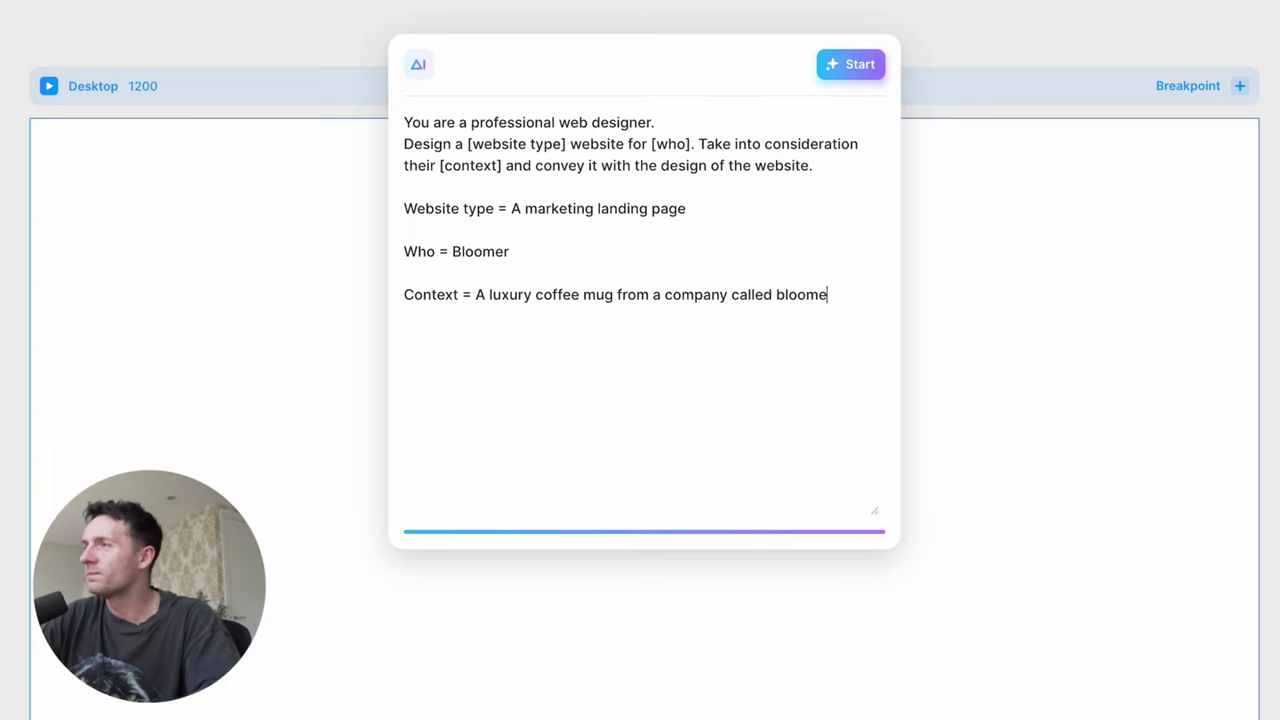
key(Return)
text(Outline the details and be)
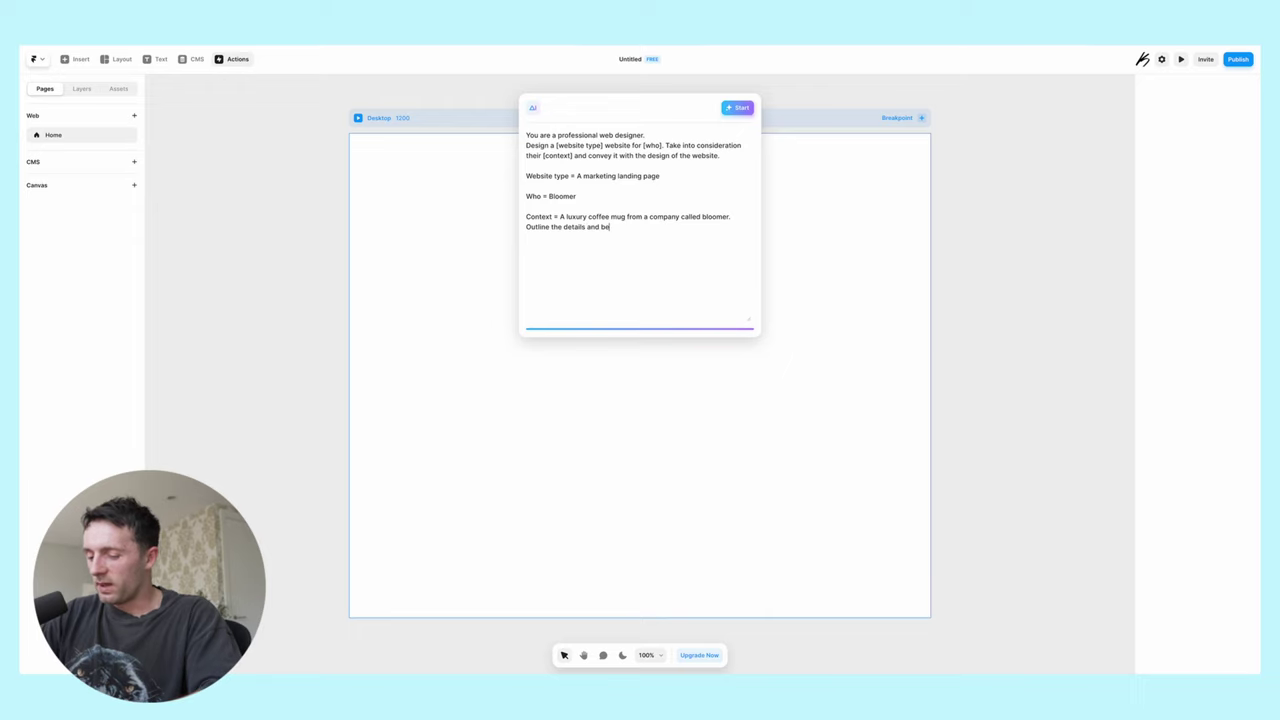
text(nefits of the mug.)
key(BackSpace)
text(, with a call to action)
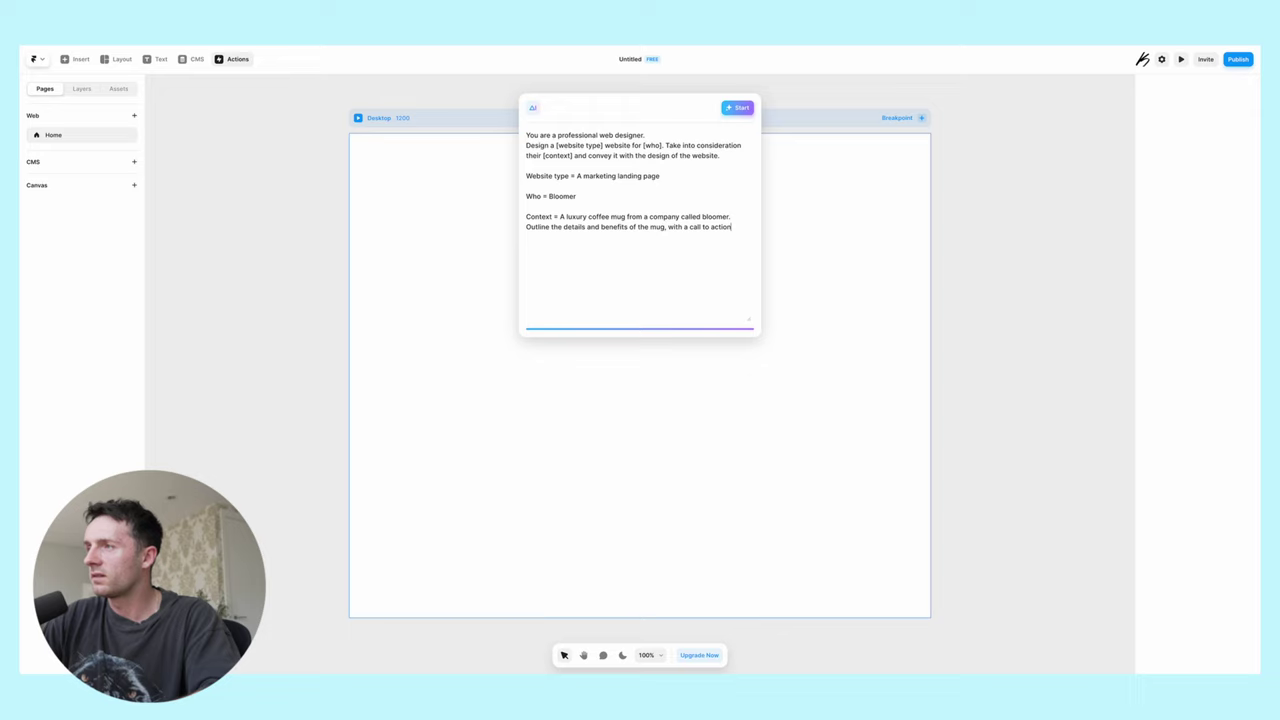
text( to buy it at the end.)
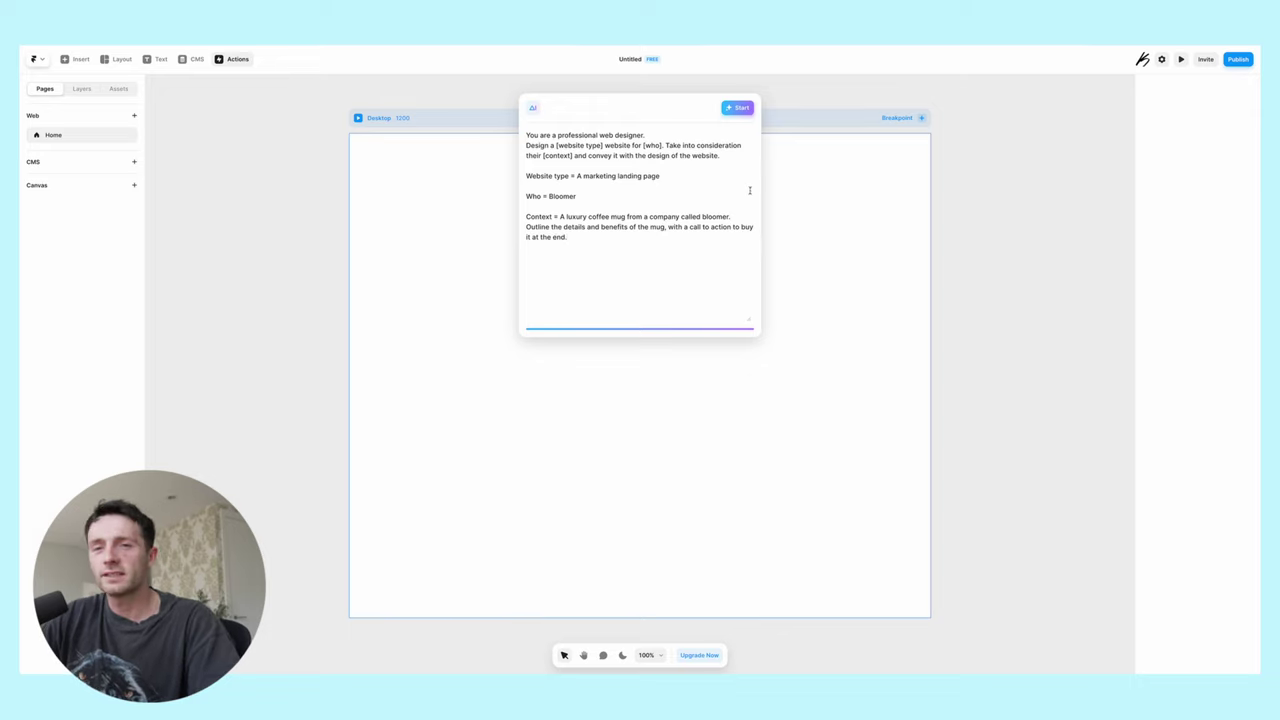
click(737, 108)
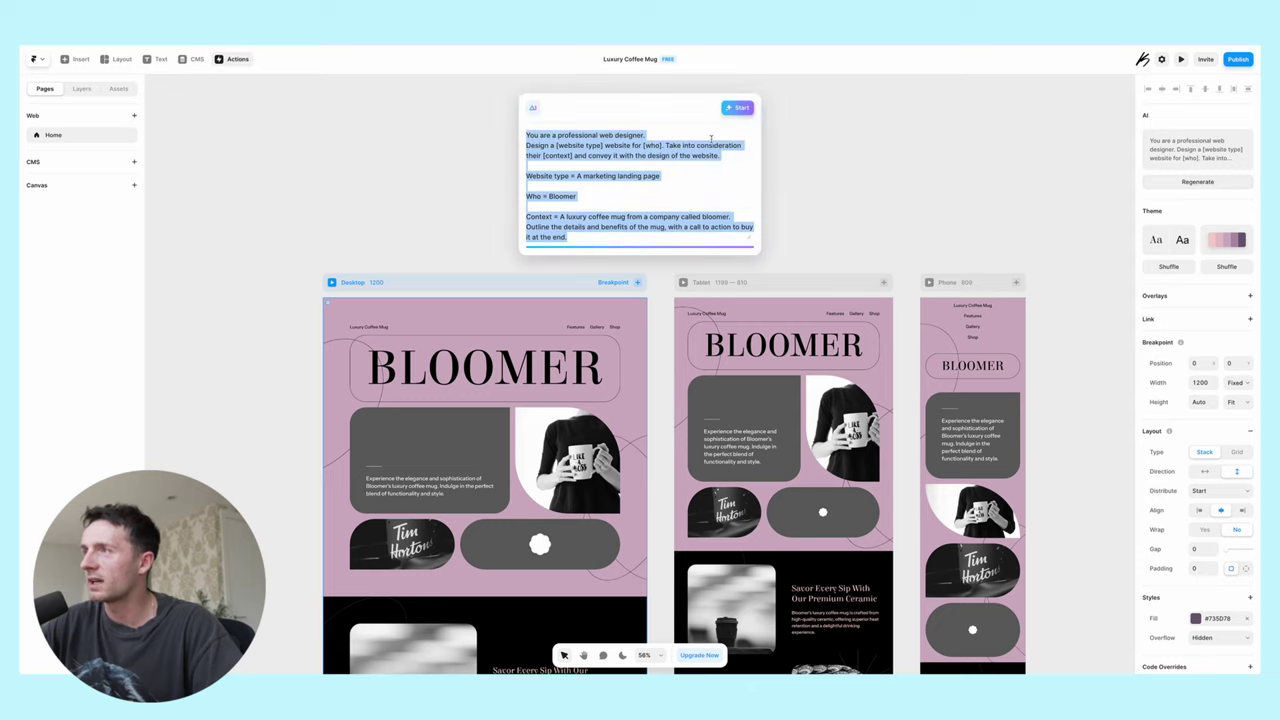
- Regenerate the Bloomer Luxury Coffee Mug page from the same prompt
click(740, 108)
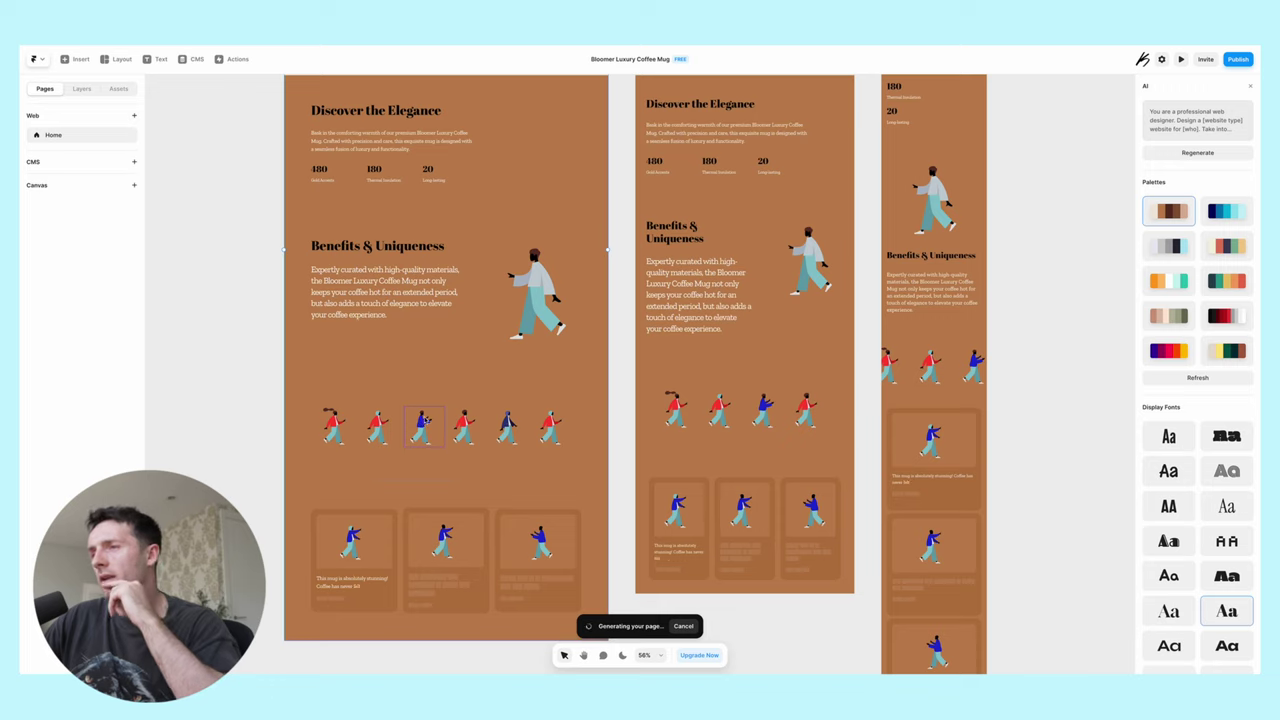
- Send the walking-figures row below the testimonial cards and select the cards section
scroll(516, 433, up, 2)
scroll(516, 433, up, 6)
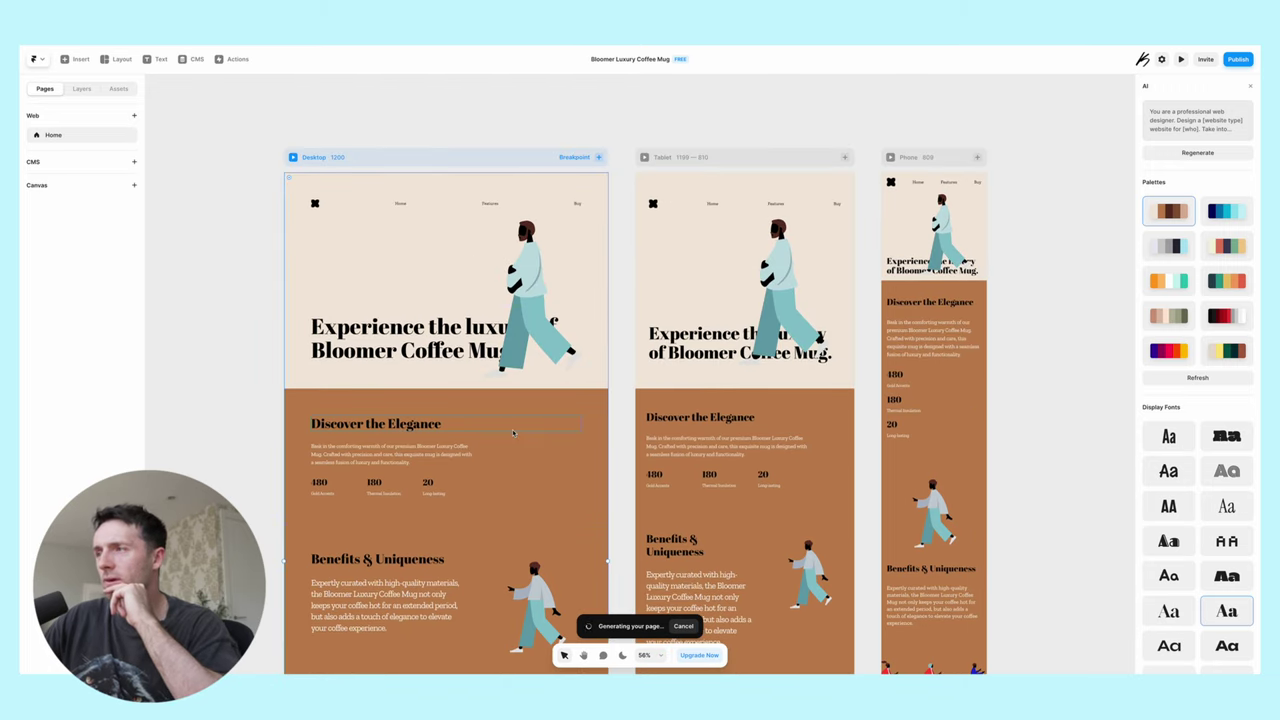
scroll(520, 420, up, 1)
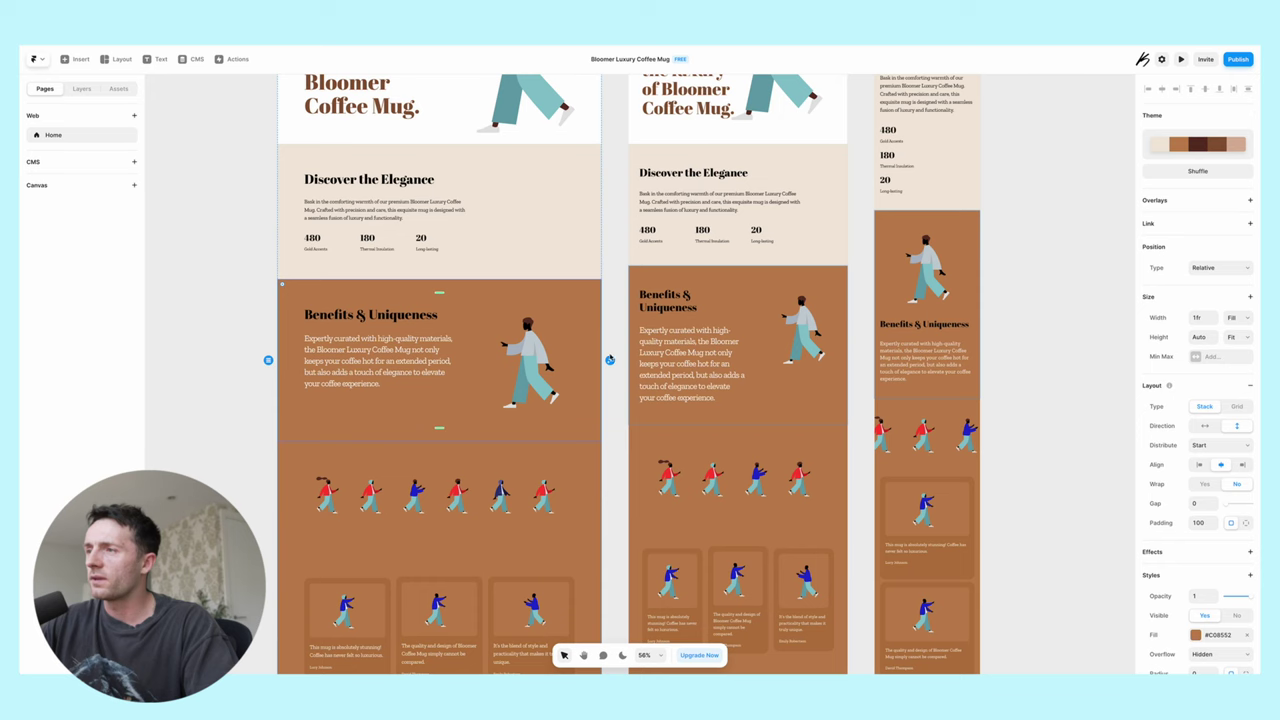
click(576, 486)
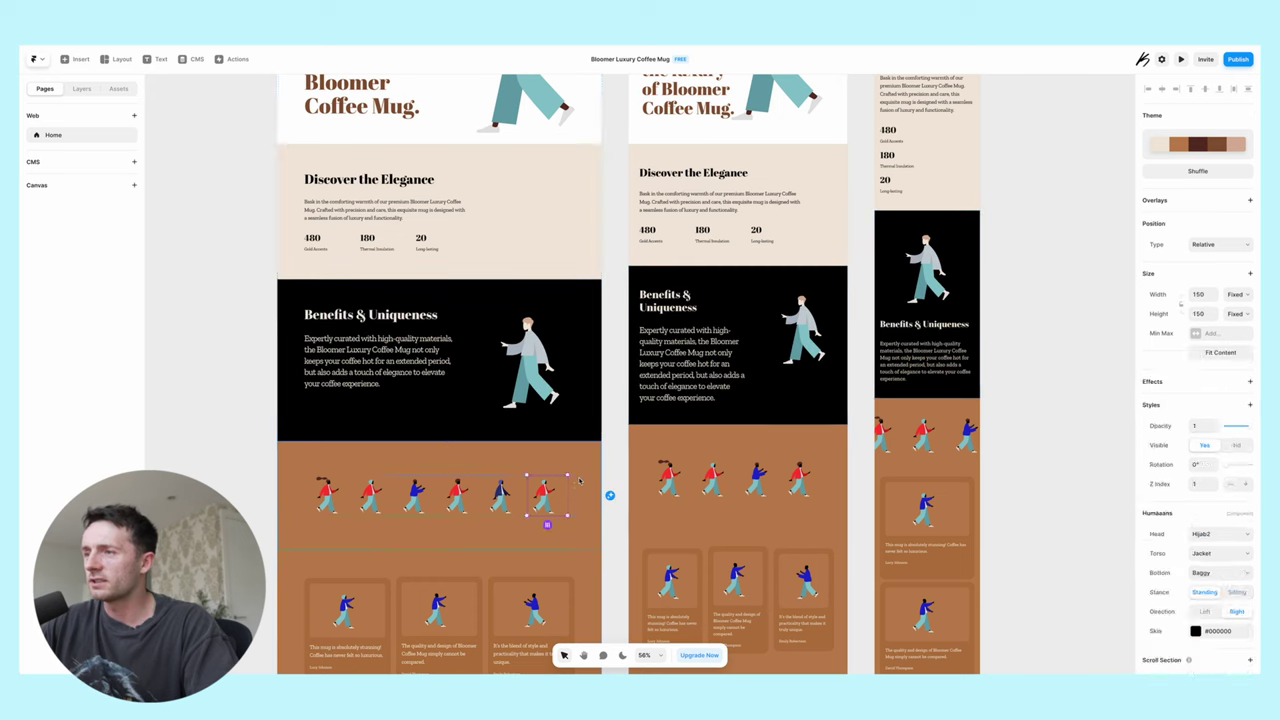
key(ctrl+bracketleft)
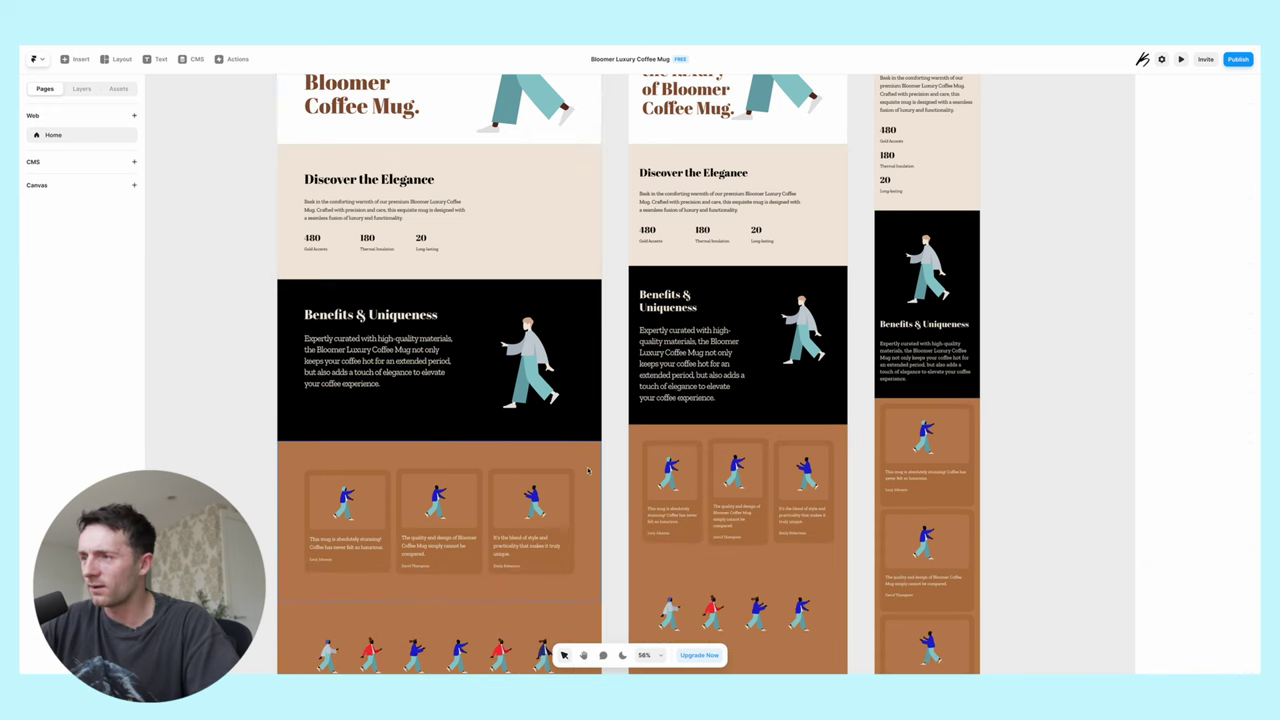
click(592, 474)
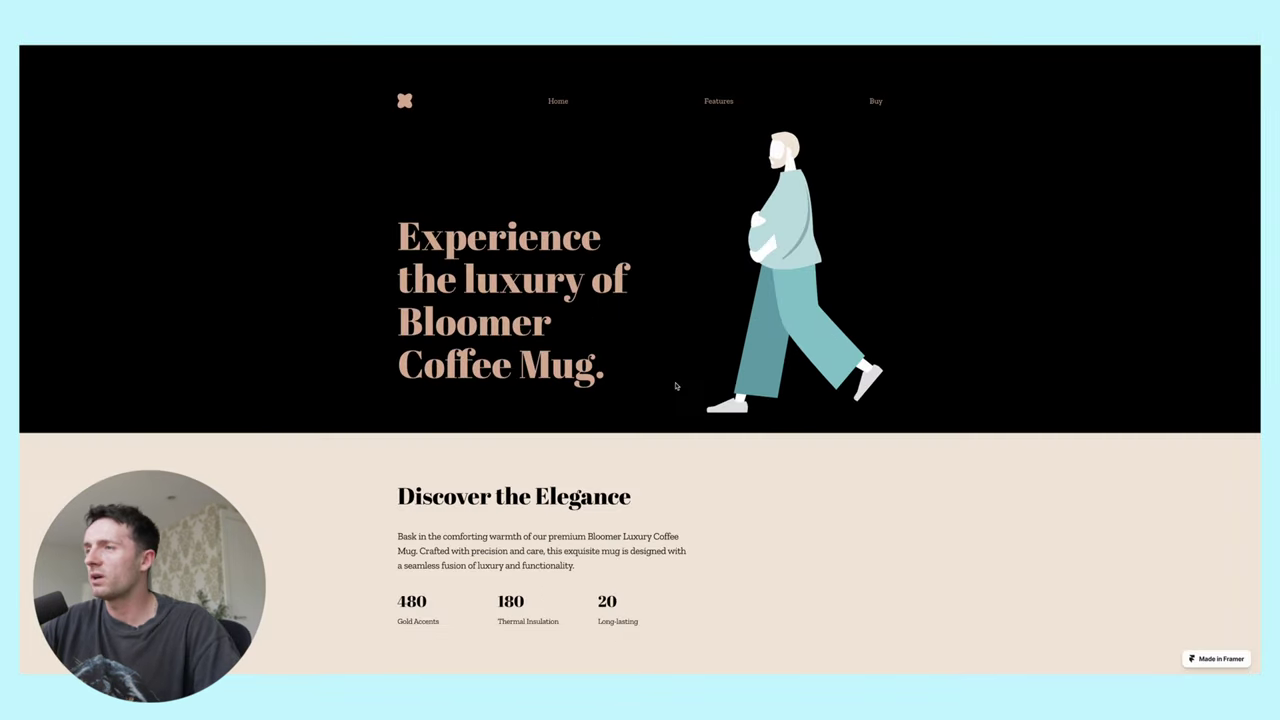
scroll(723, 357, down, 4)
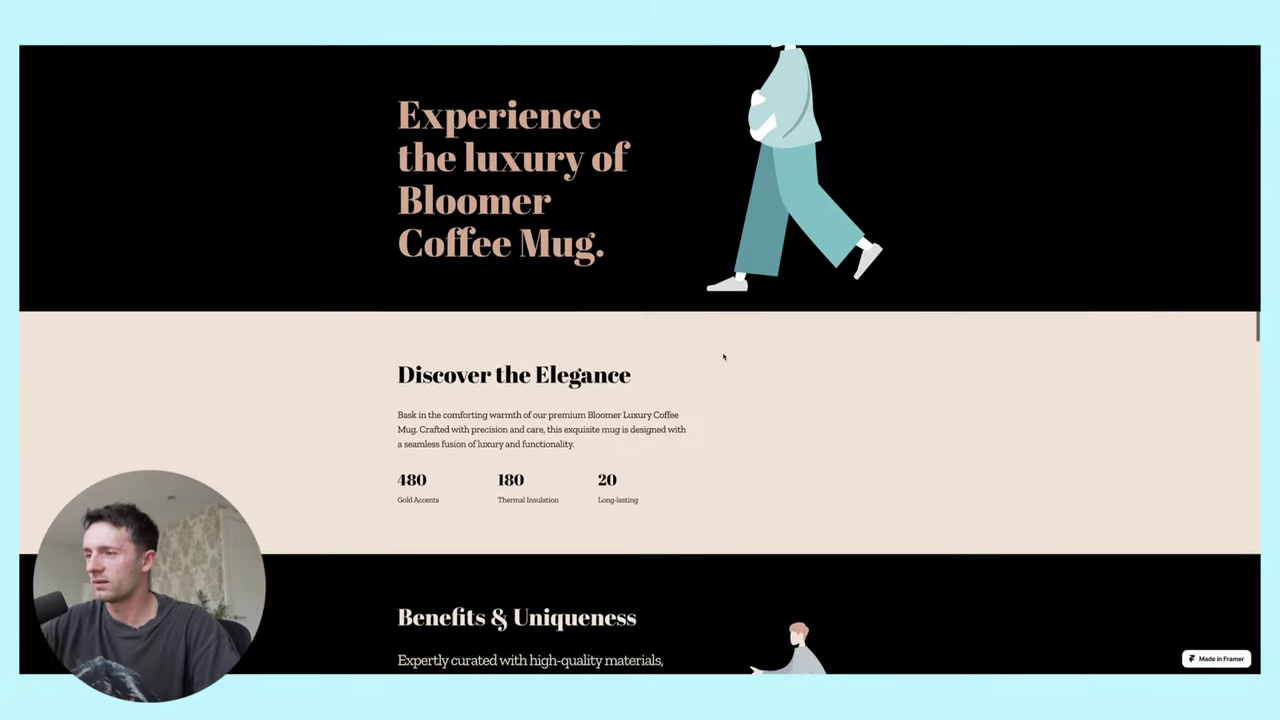
scroll(588, 367, up, 1)
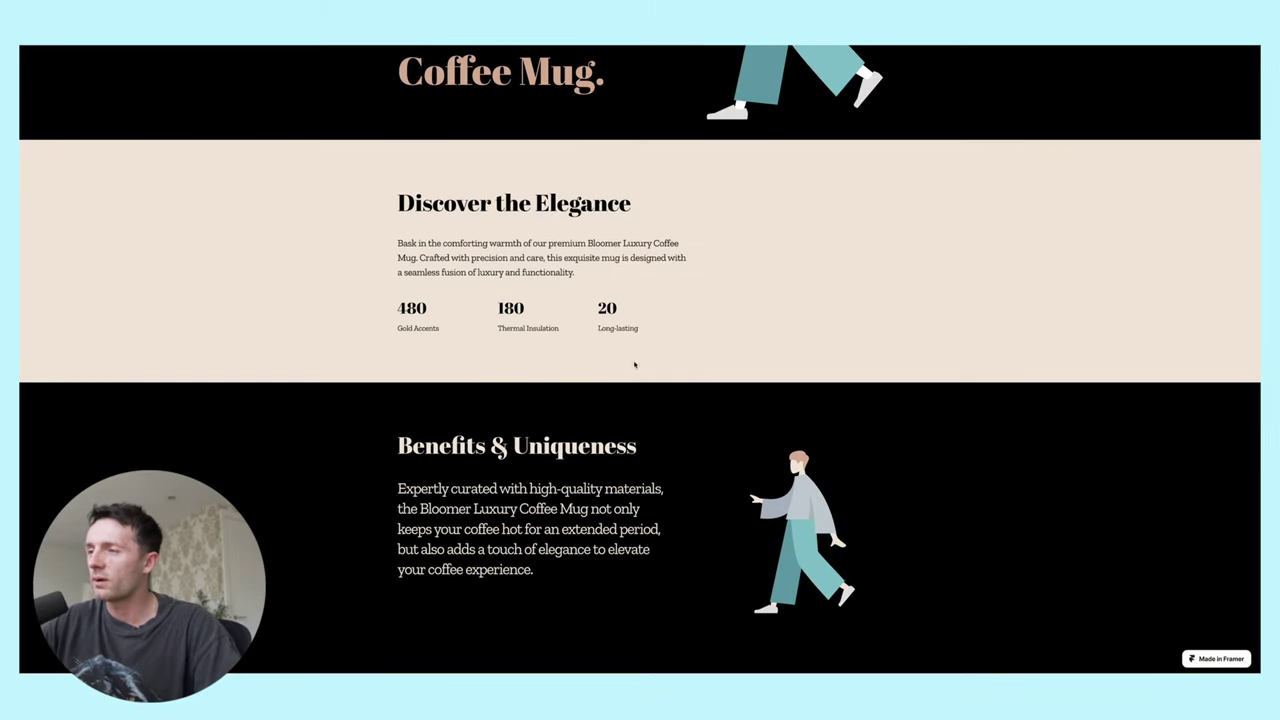
scroll(606, 366, down, 1)
drag(398, 437, 631, 526)
click(645, 517)
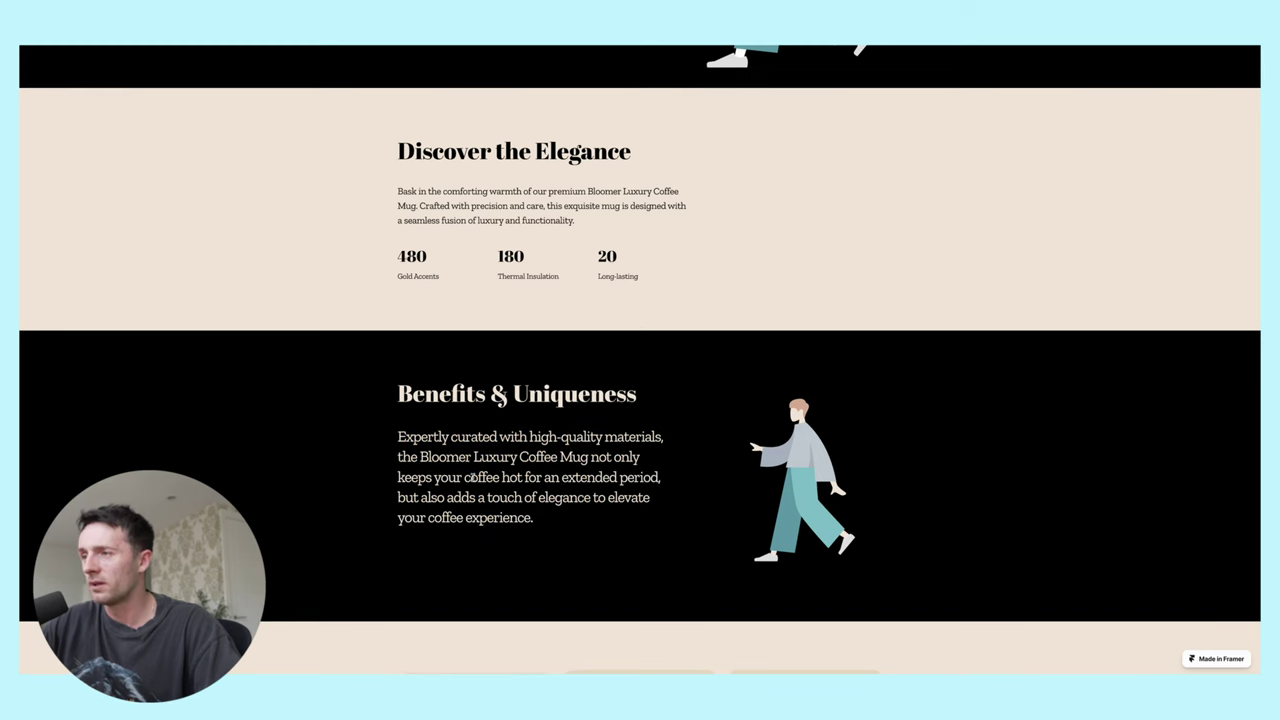
scroll(472, 476, down, 5)
drag(408, 497, 541, 511)
click(537, 522)
scroll(548, 511, up, 1)
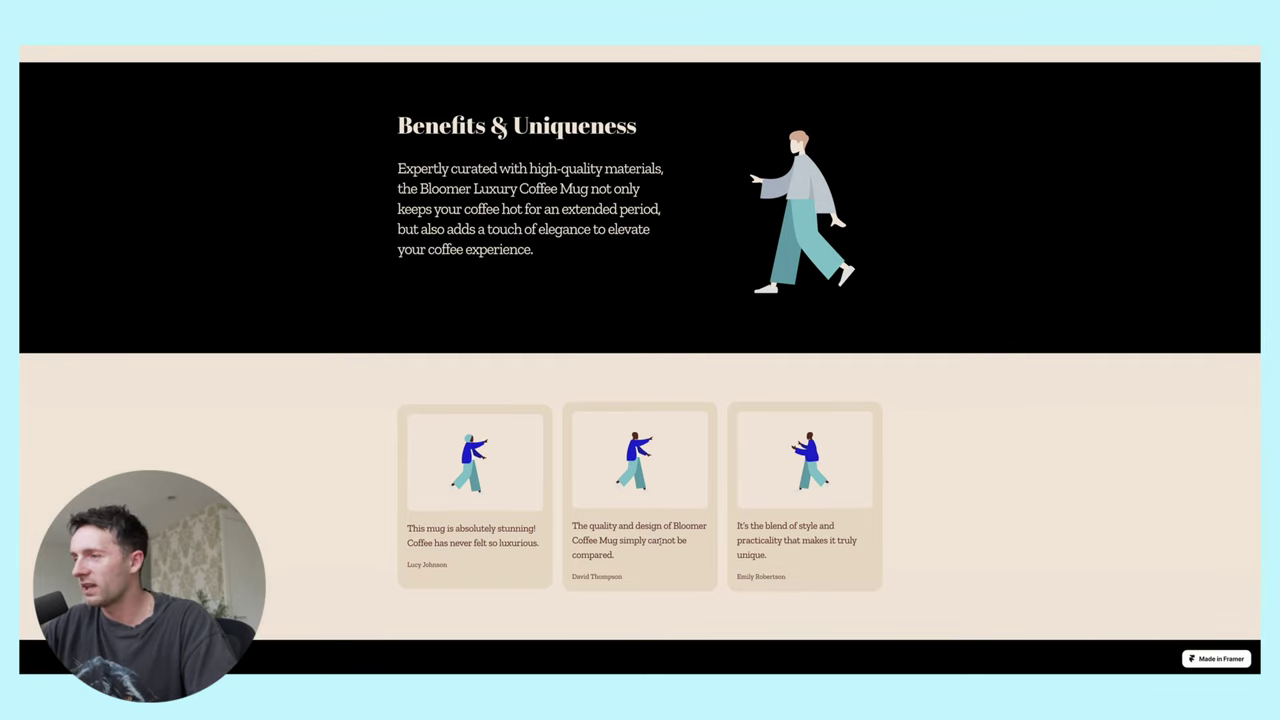
scroll(652, 572, up, 2)
scroll(651, 566, down, 2)
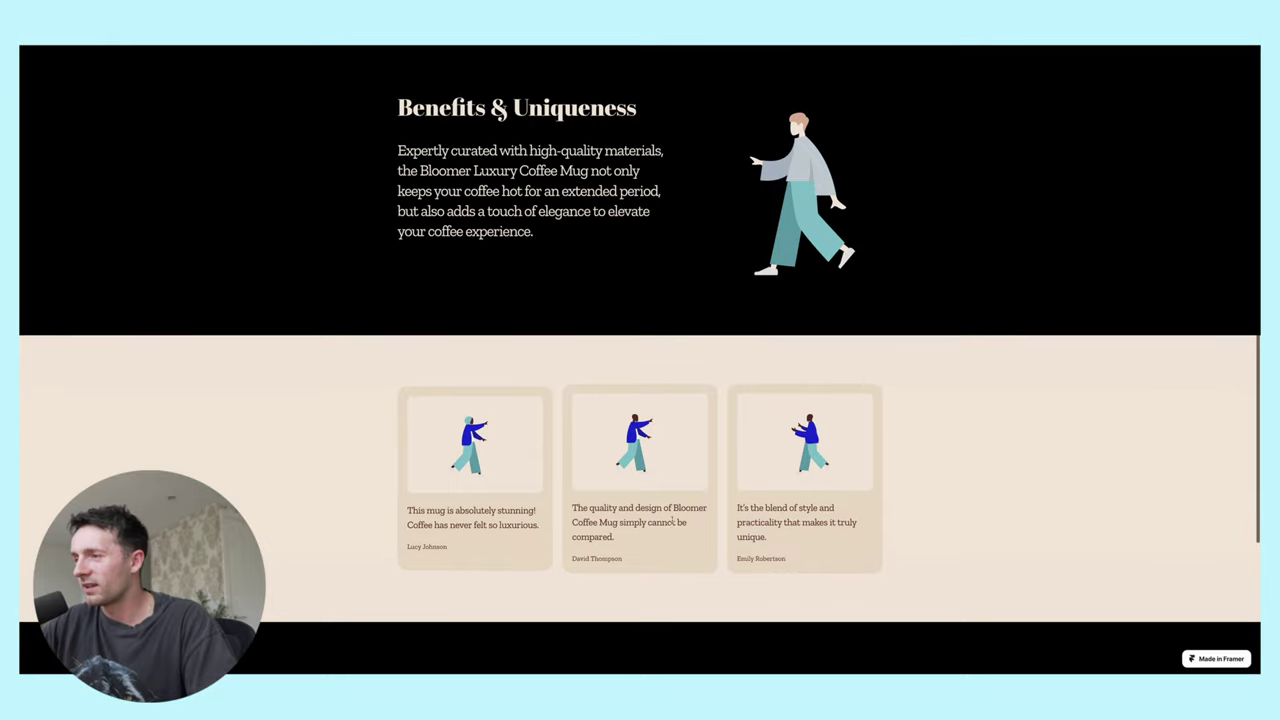